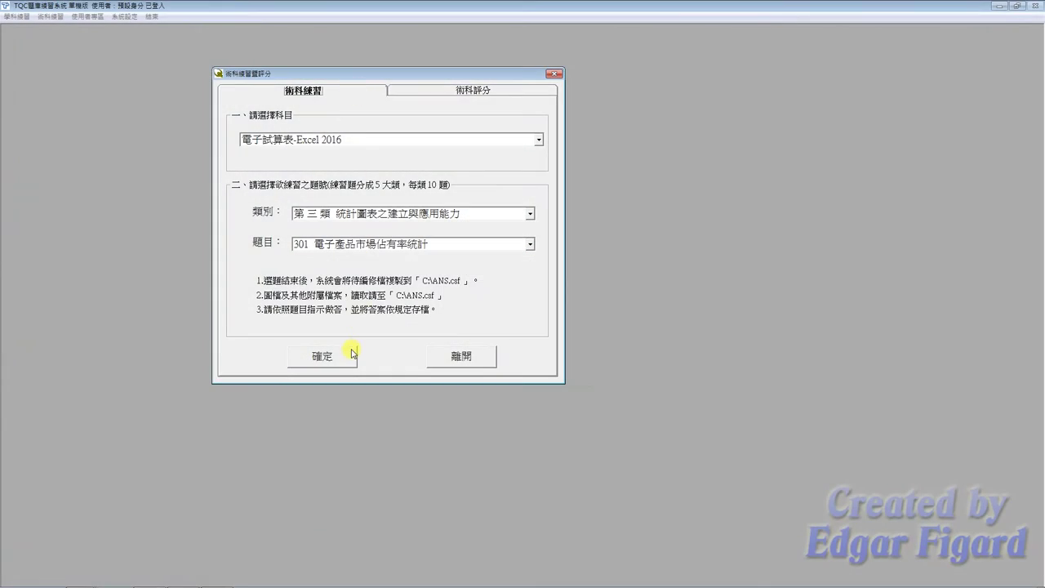
Step: Start Excel 2016 practice question 301 in TQC and open the EXD03.xlsx workbook
{"action": "left_click", "coordinate": [351, 356]}
{"action": "left_click", "coordinate": [522, 326]}
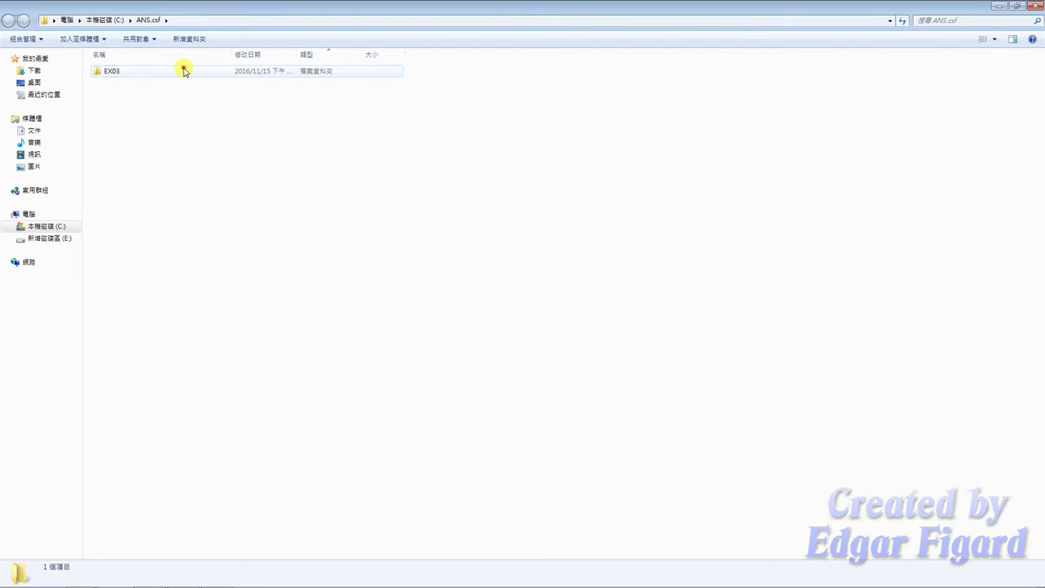
{"action": "left_click", "coordinate": [172, 72]}
{"action": "double_click", "coordinate": [173, 71]}
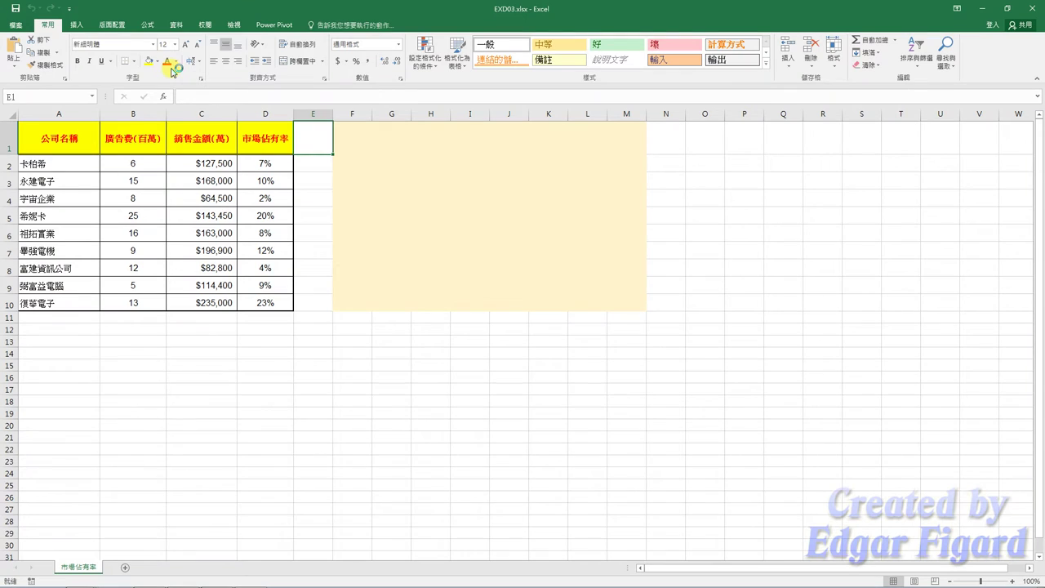
Step: Select B1:D10 and insert an XY Scatter 3-D Bubble chart from All Charts
{"action": "left_click", "coordinate": [136, 136]}
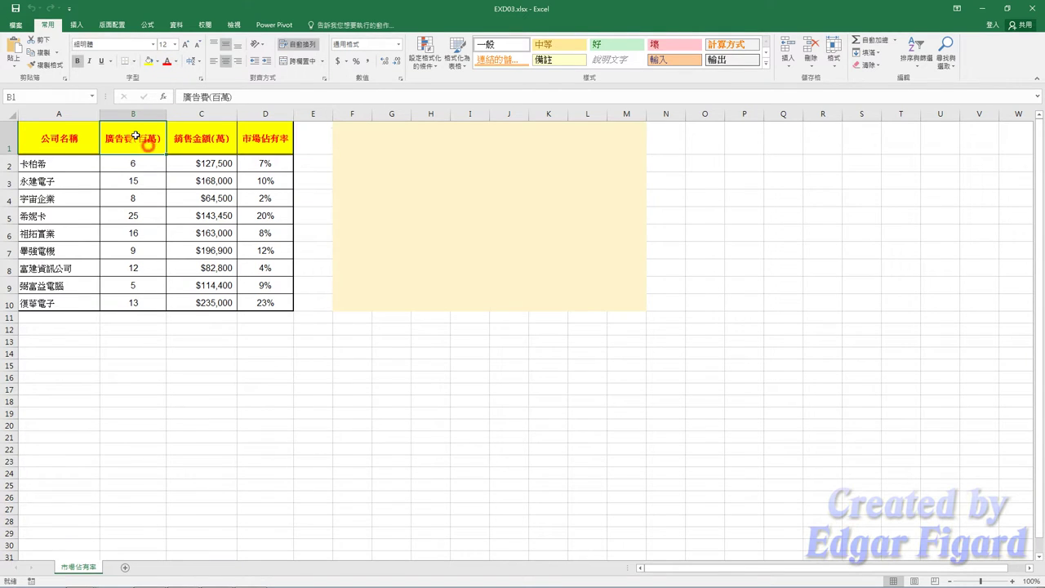
{"action": "left_click_drag", "start_coordinate": [136, 136], "coordinate": [273, 302]}
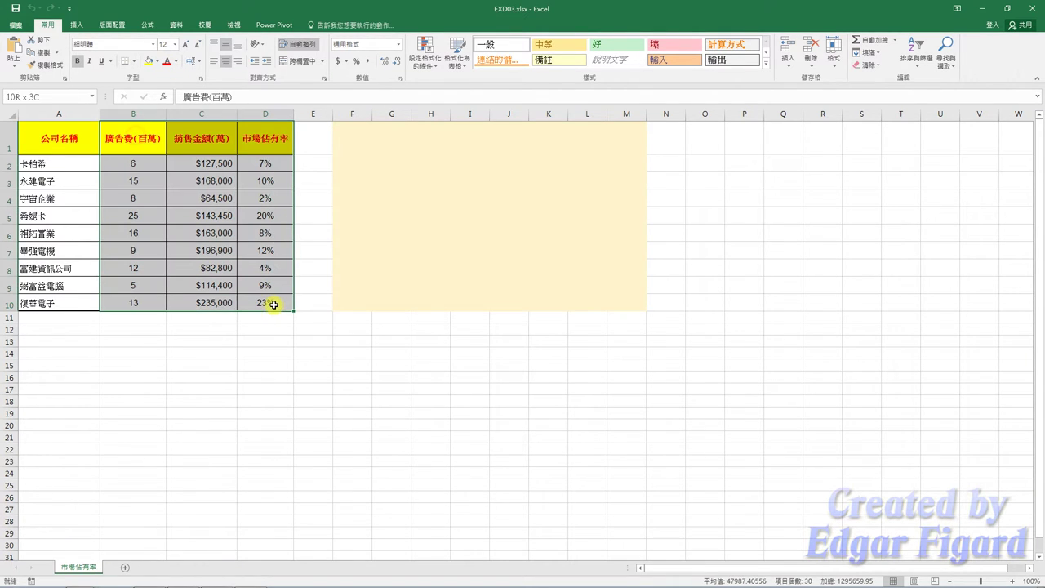
{"action": "left_click", "coordinate": [76, 24]}
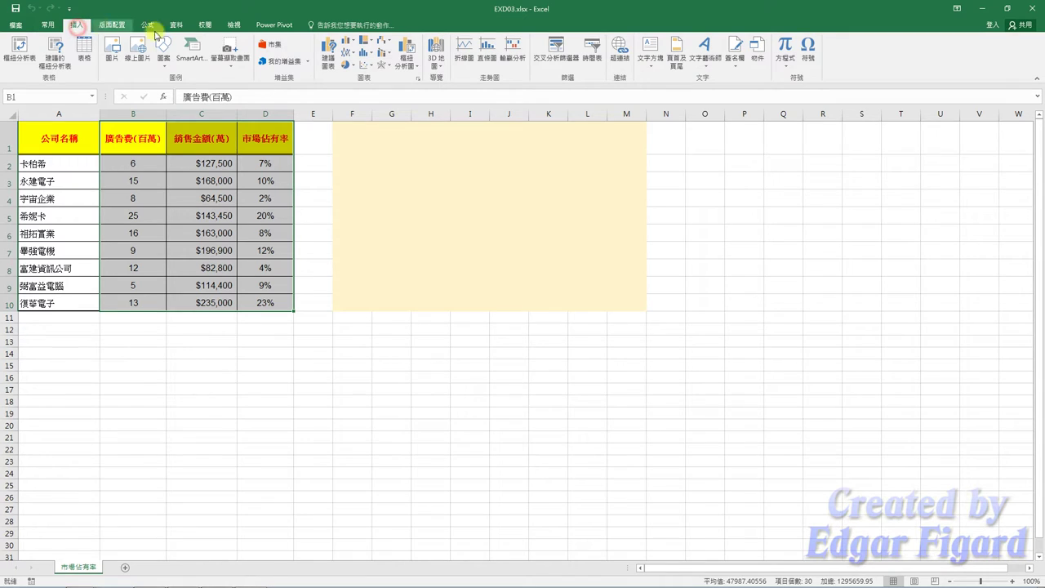
{"action": "left_click", "coordinate": [417, 78]}
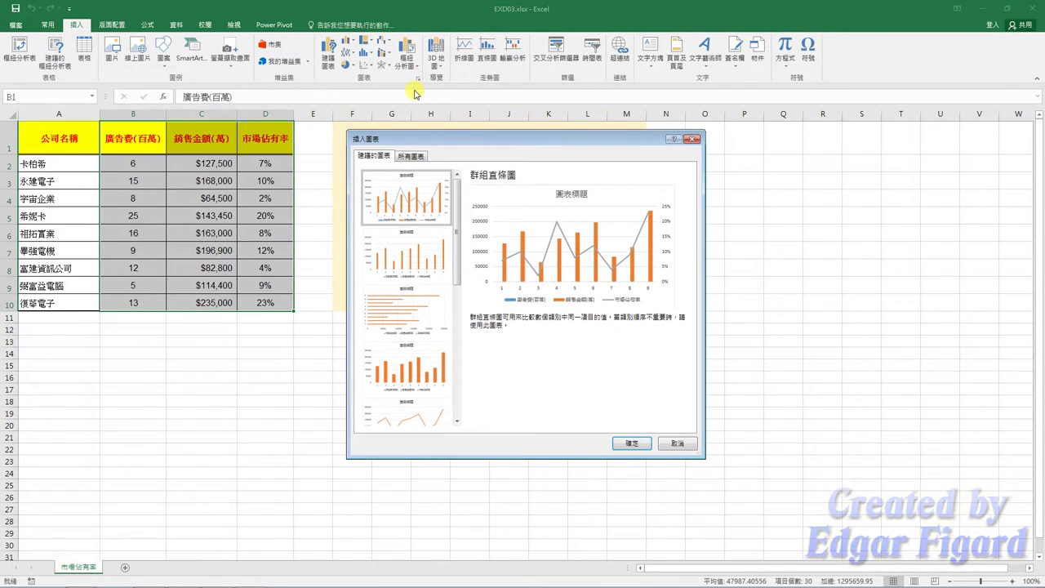
{"action": "left_click", "coordinate": [410, 155]}
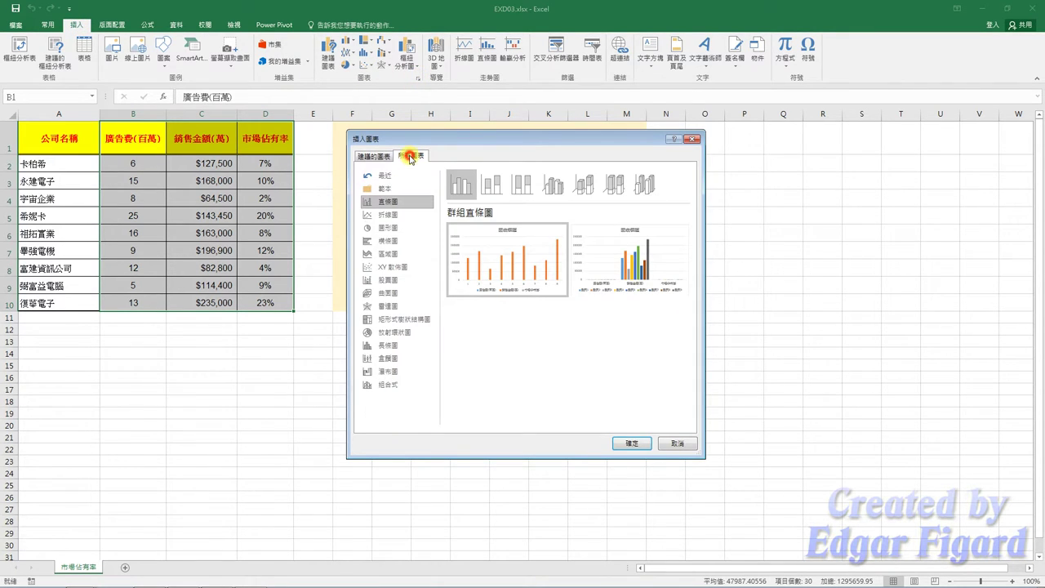
{"action": "left_click", "coordinate": [393, 268]}
{"action": "left_click", "coordinate": [646, 186]}
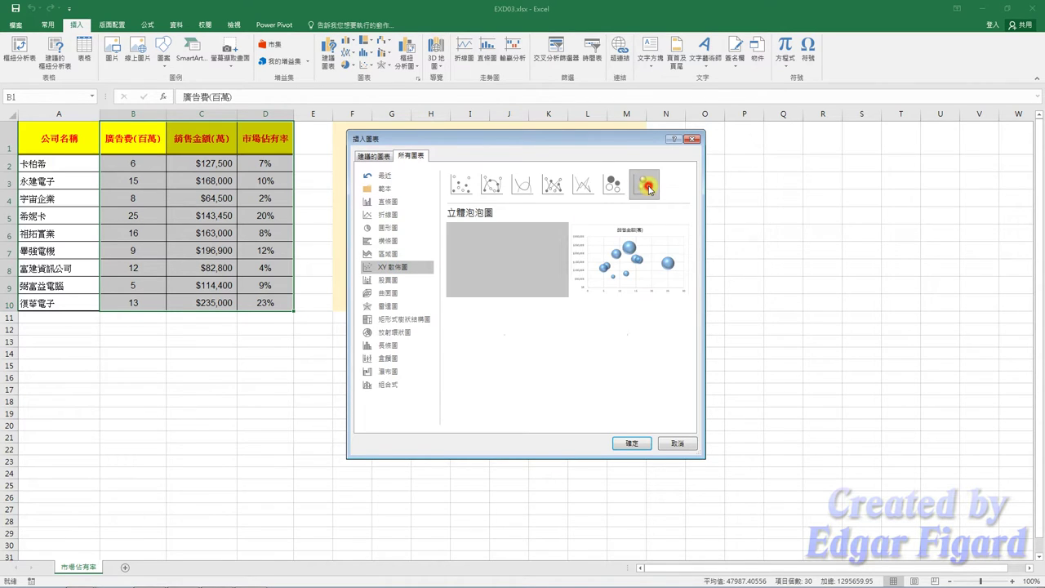
{"action": "mouse_move", "coordinate": [630, 259]}
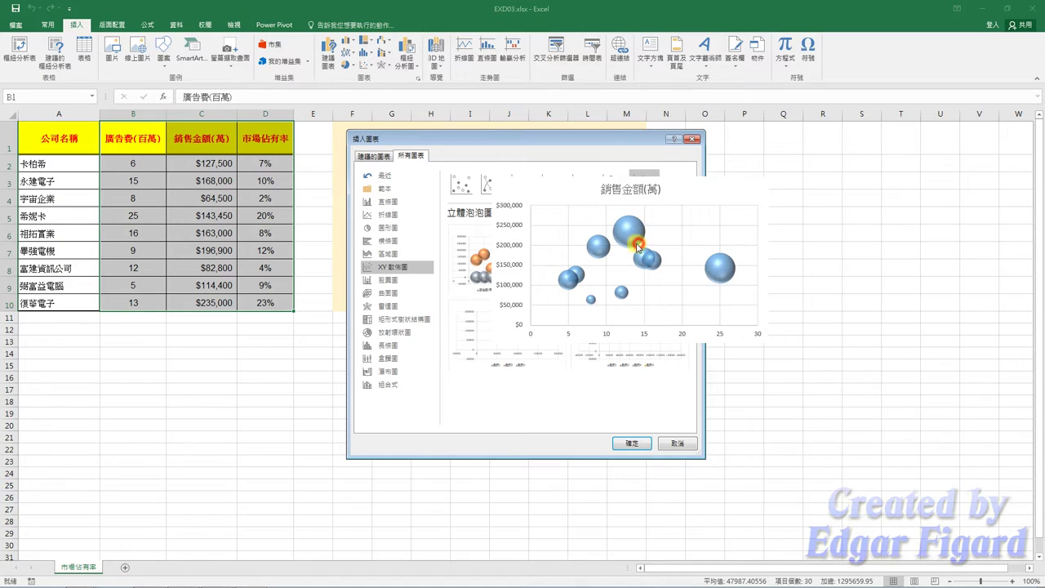
{"action": "left_click", "coordinate": [649, 444]}
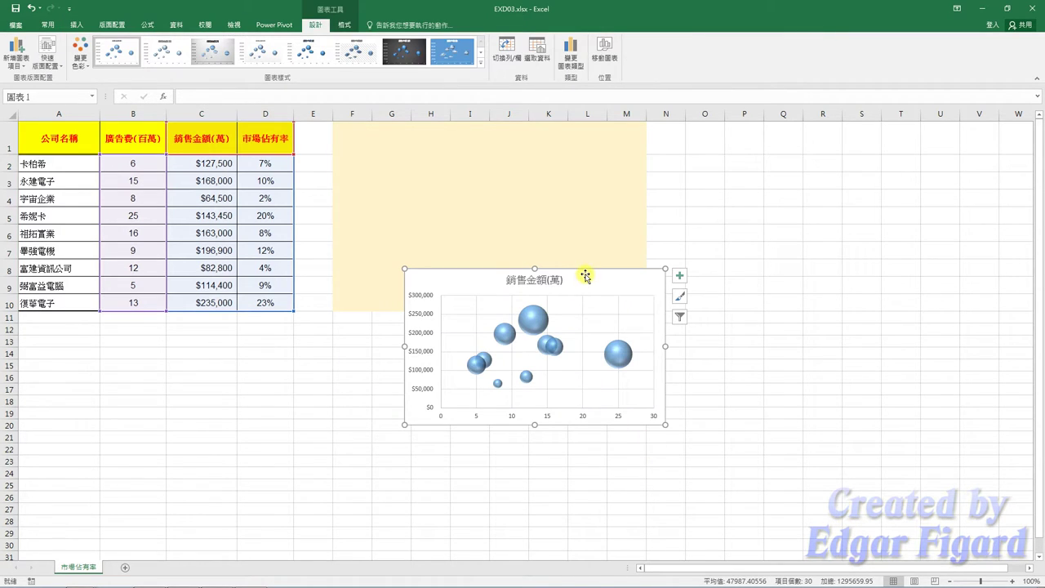
Step: Move the chart onto the pale yellow F1:M10 area and open Format Chart Area
{"action": "left_click_drag", "start_coordinate": [581, 266], "coordinate": [527, 135]}
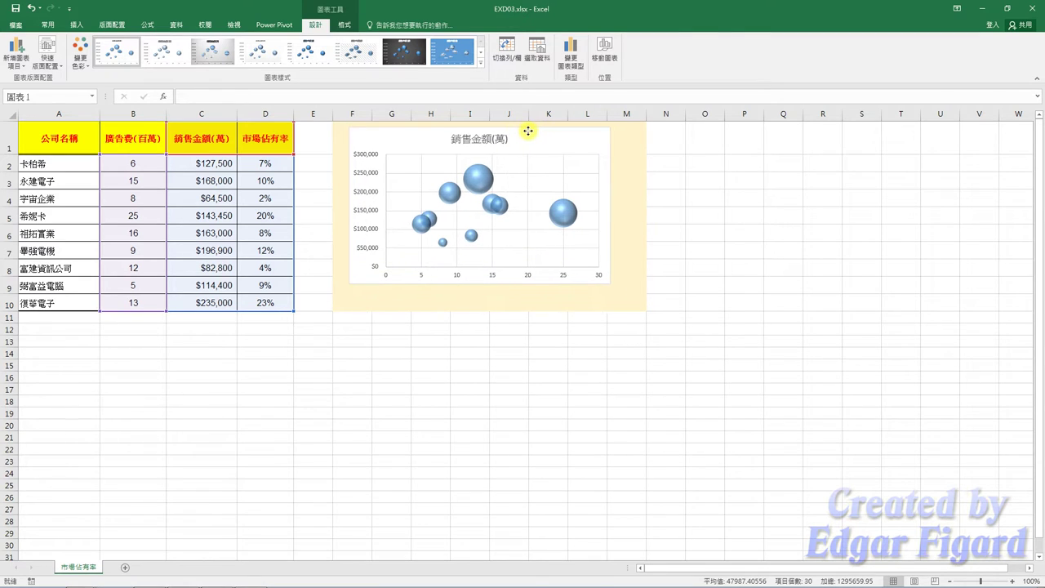
{"action": "right_click", "coordinate": [526, 142]}
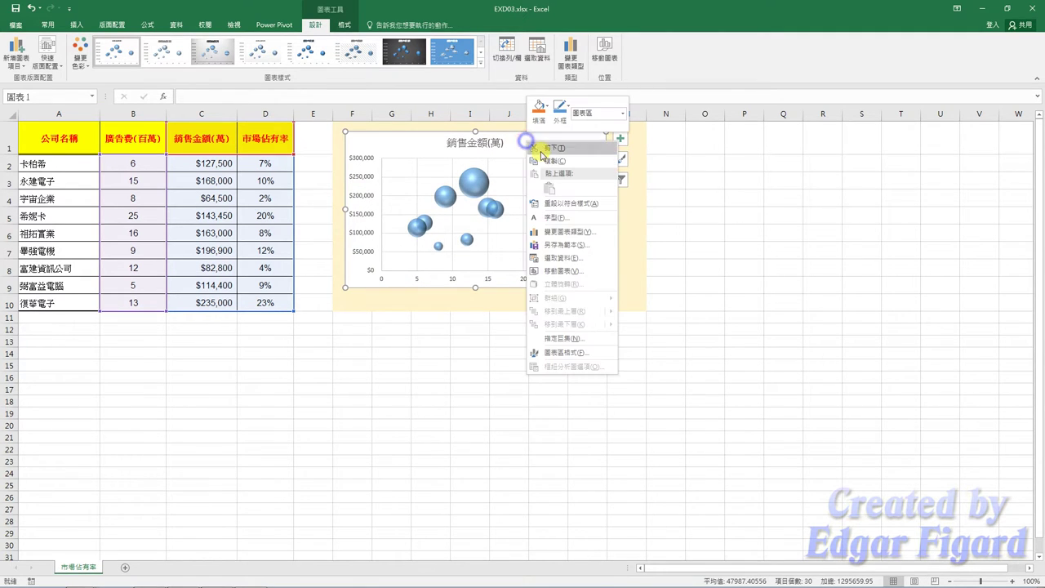
{"action": "left_click", "coordinate": [563, 354]}
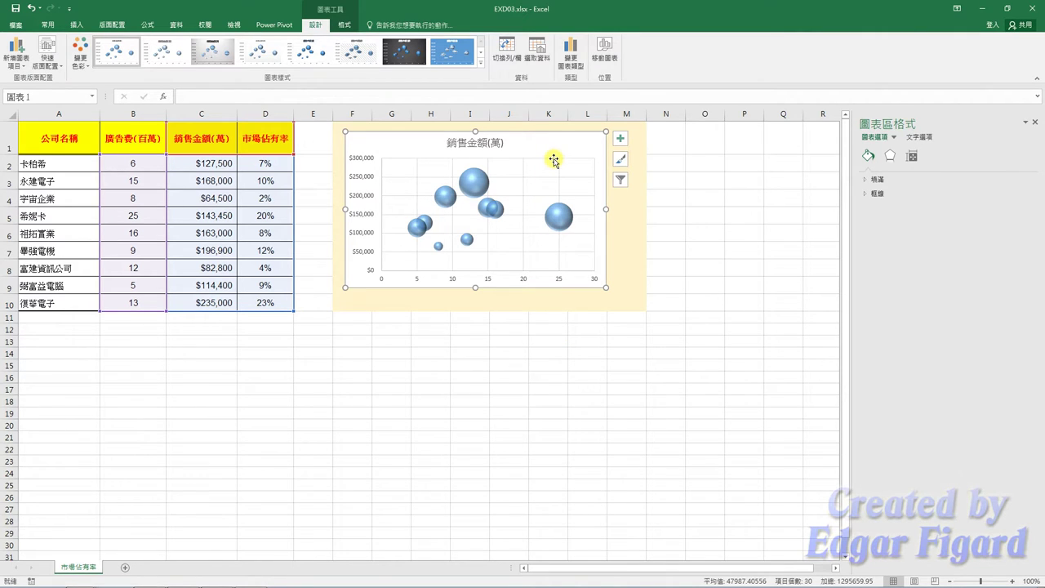
{"action": "left_click", "coordinate": [889, 155]}
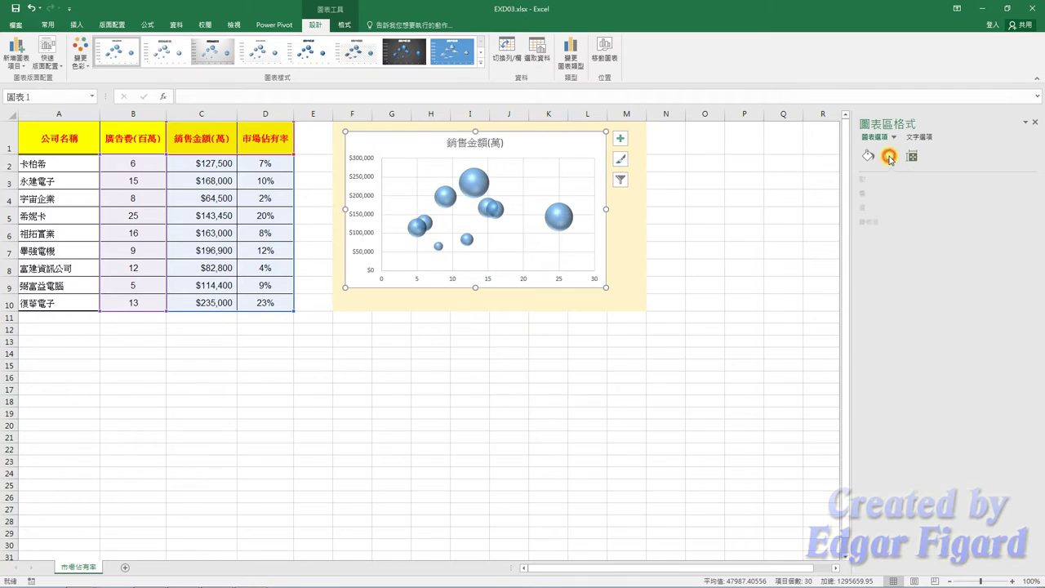
{"action": "left_click", "coordinate": [572, 159]}
{"action": "left_click", "coordinate": [571, 151]}
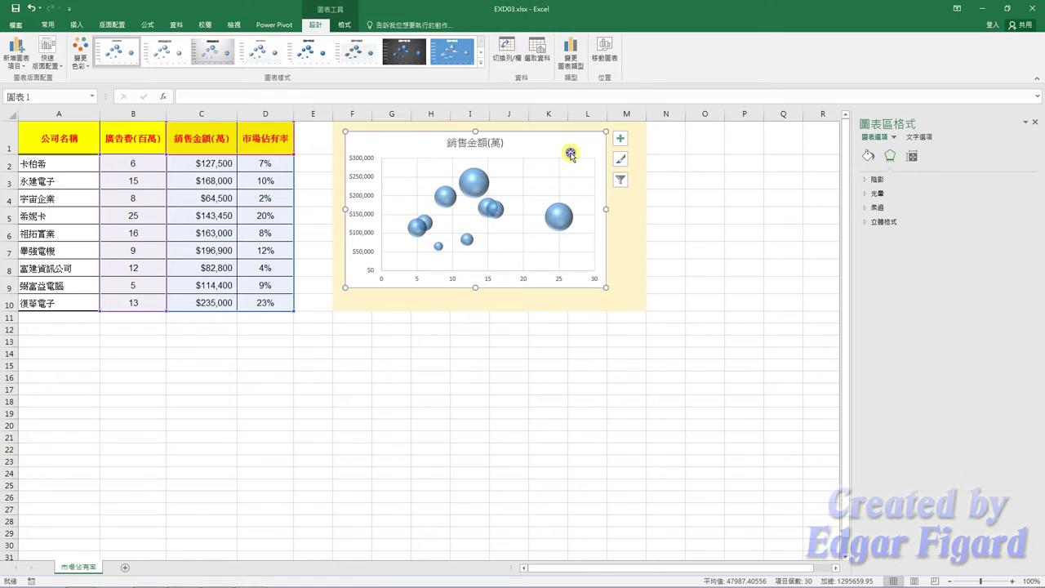
Step: Review the chart area's fill, border and size settings and nudge the plot area slightly
{"action": "right_click", "coordinate": [570, 154]}
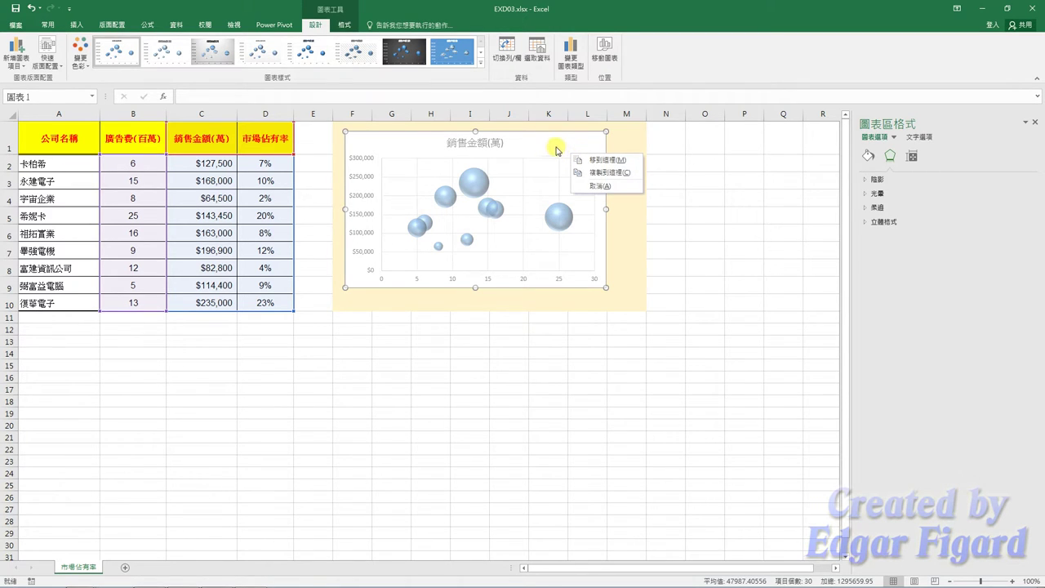
{"action": "left_click", "coordinate": [547, 143]}
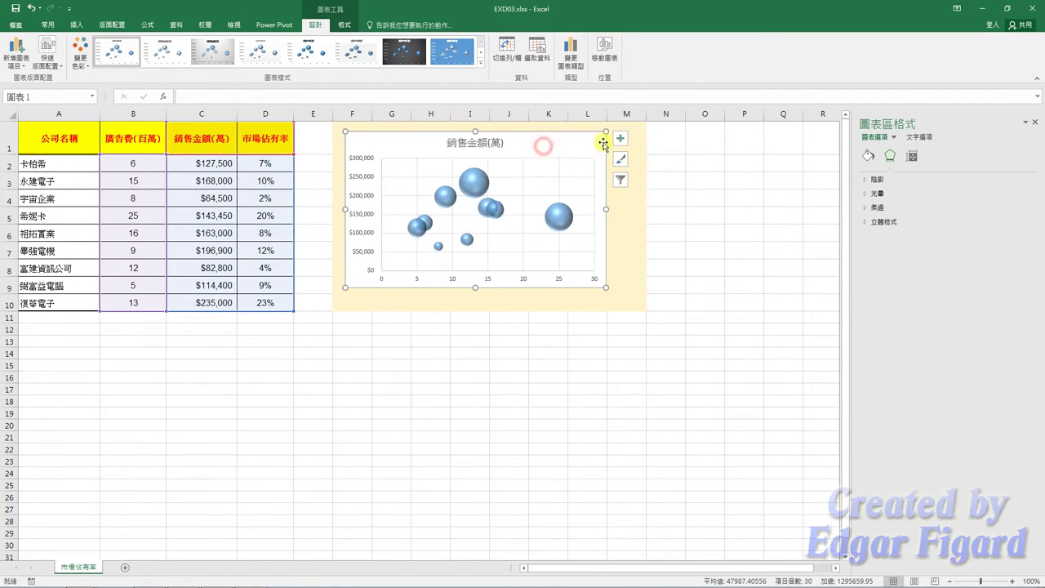
{"action": "left_click", "coordinate": [869, 163]}
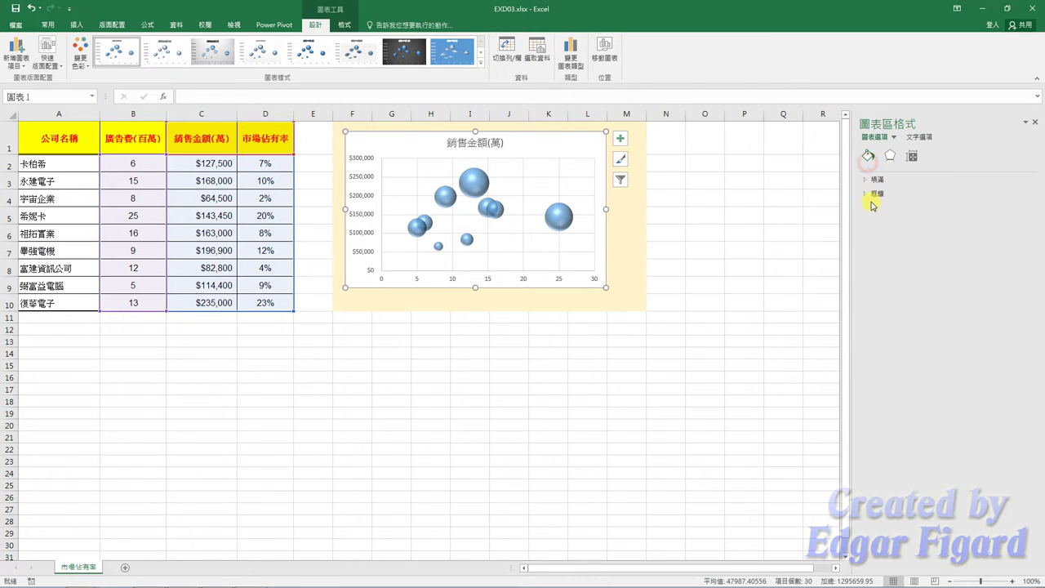
{"action": "left_click", "coordinate": [866, 179]}
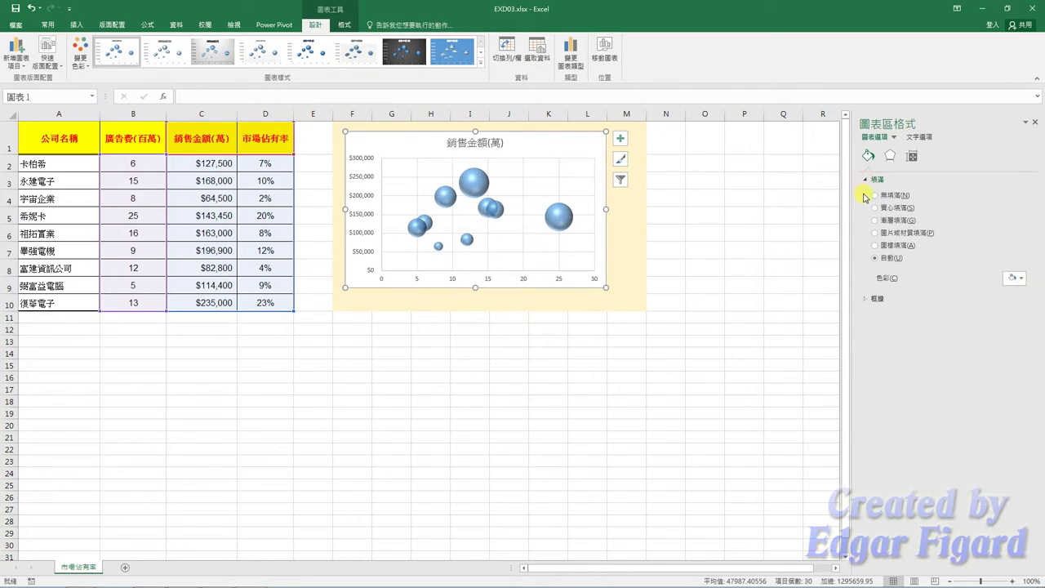
{"action": "left_click", "coordinate": [867, 298]}
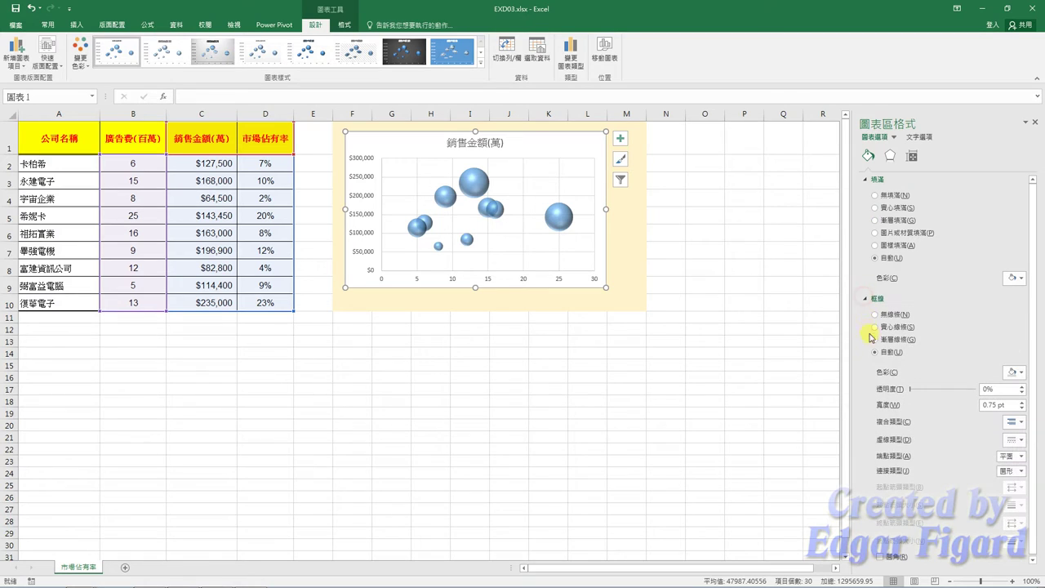
{"action": "left_click", "coordinate": [912, 156]}
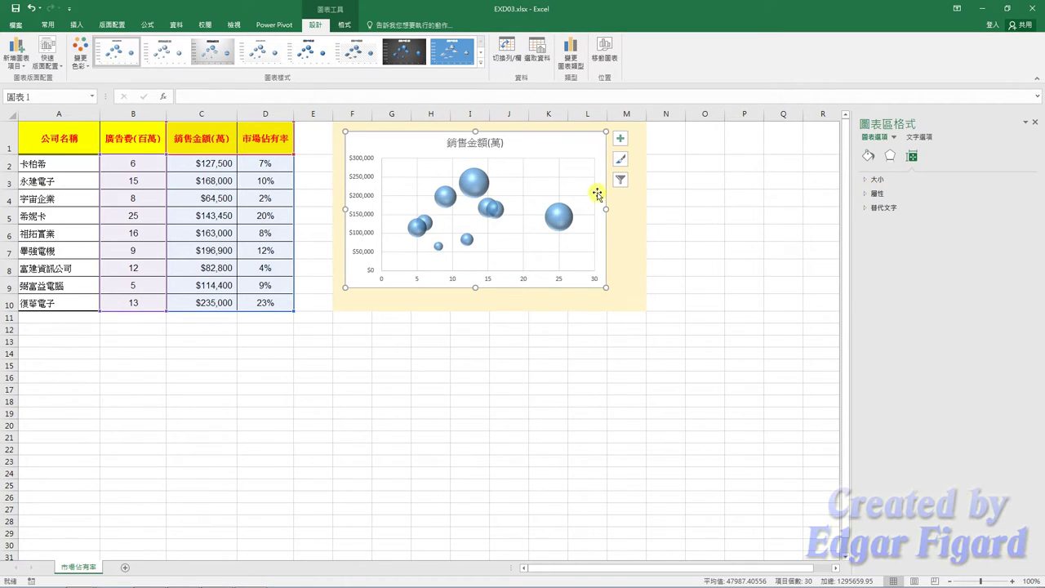
{"action": "left_click_drag", "start_coordinate": [599, 189], "coordinate": [602, 188]}
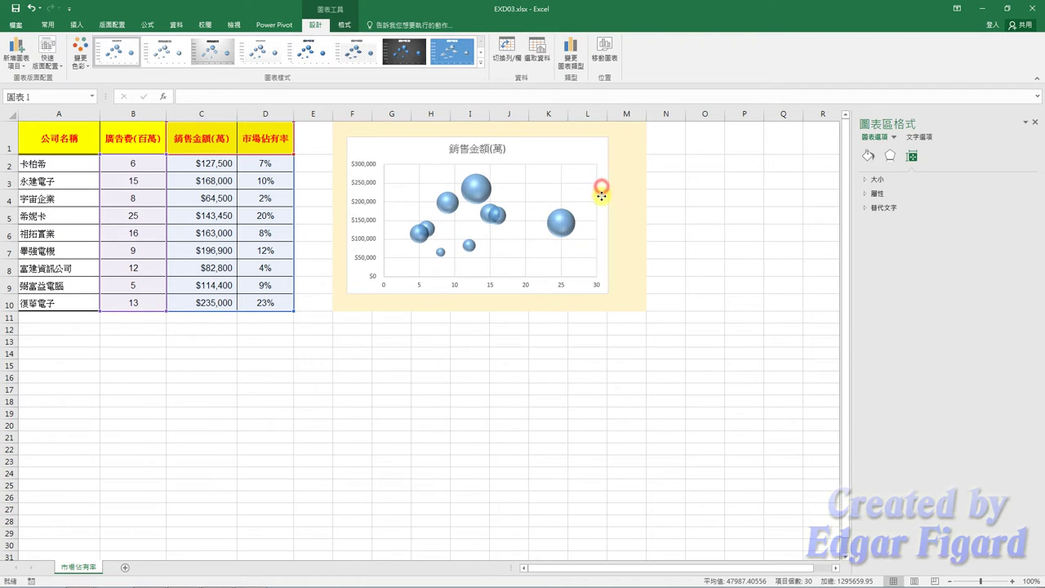
Step: Turn on Vary colors by point in the bubble series' Fill settings
{"action": "left_click", "coordinate": [564, 214]}
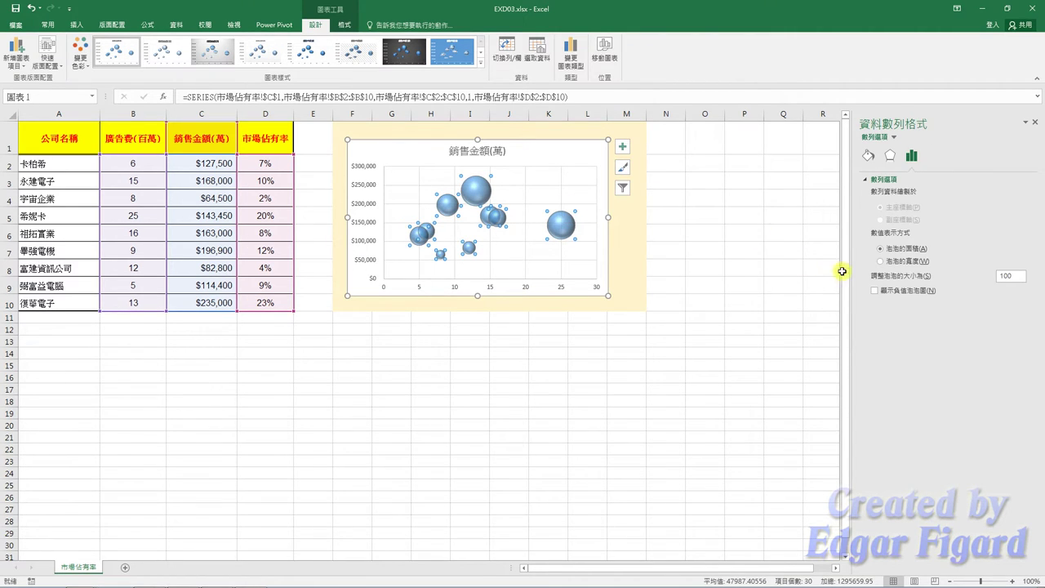
{"action": "left_click", "coordinate": [891, 157]}
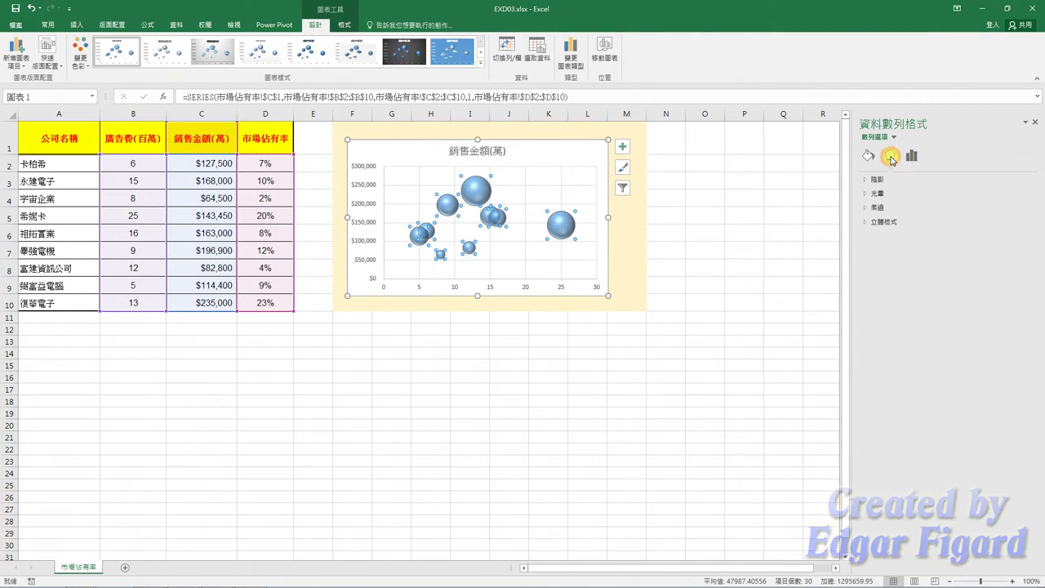
{"action": "left_click", "coordinate": [868, 155]}
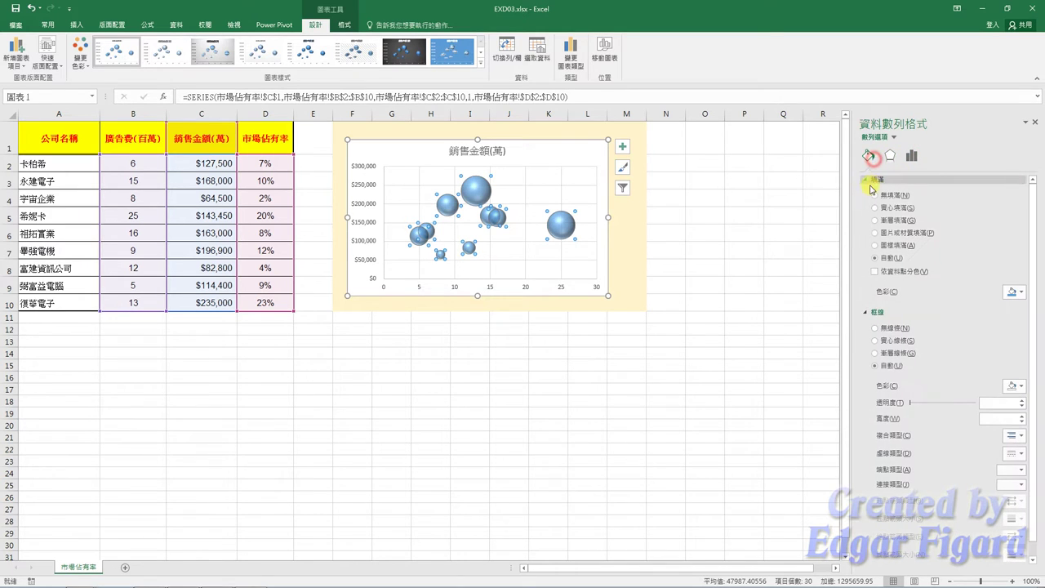
{"action": "left_click", "coordinate": [873, 272]}
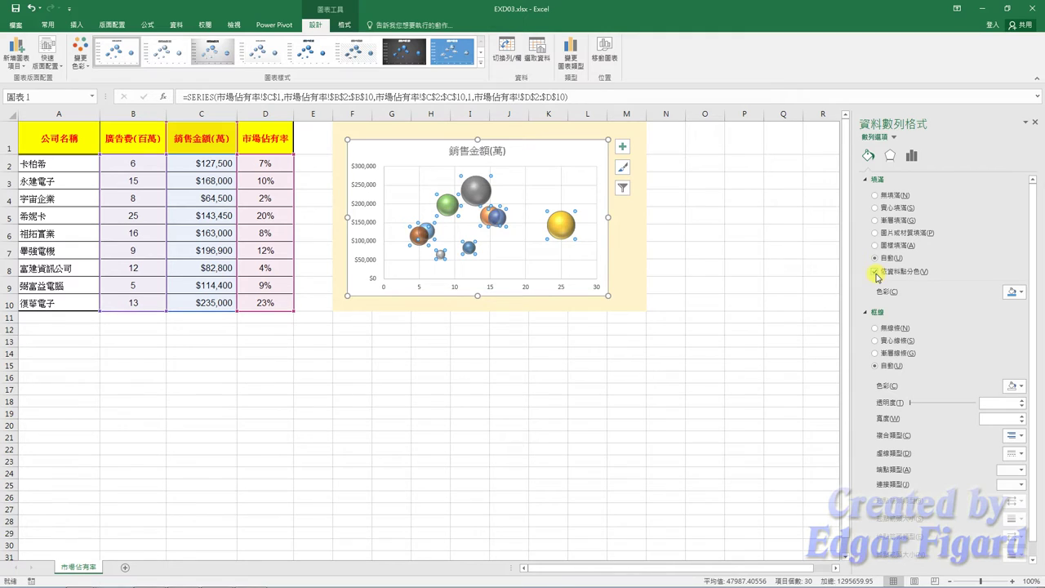
{"action": "left_click", "coordinate": [562, 159]}
Step: Link the chart title to =市場佔有率!$D$1 so it reads 市場佔有率
{"action": "left_click", "coordinate": [488, 153]}
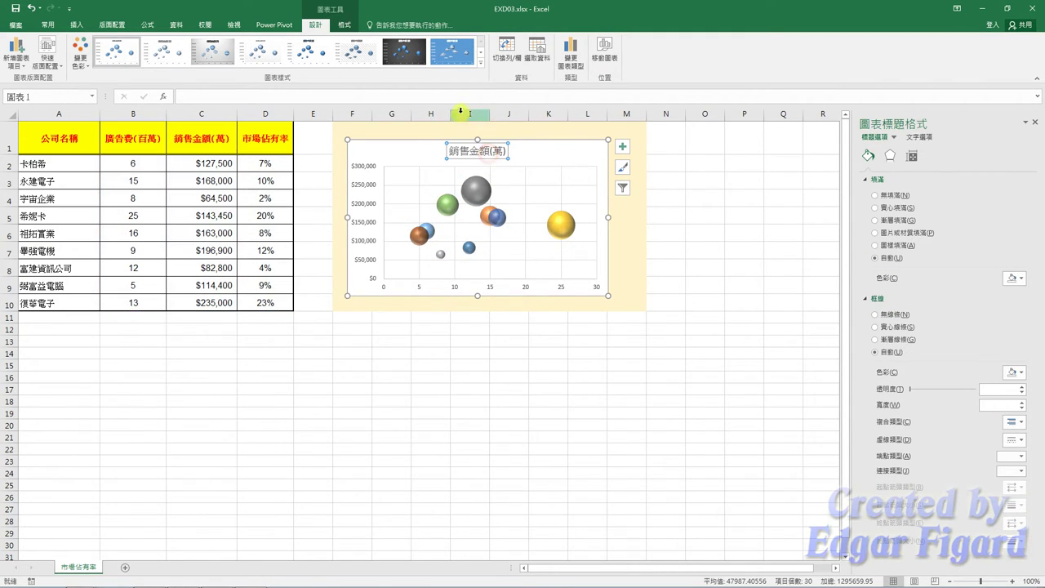
{"action": "left_click", "coordinate": [461, 97]}
{"action": "type", "text": "="}
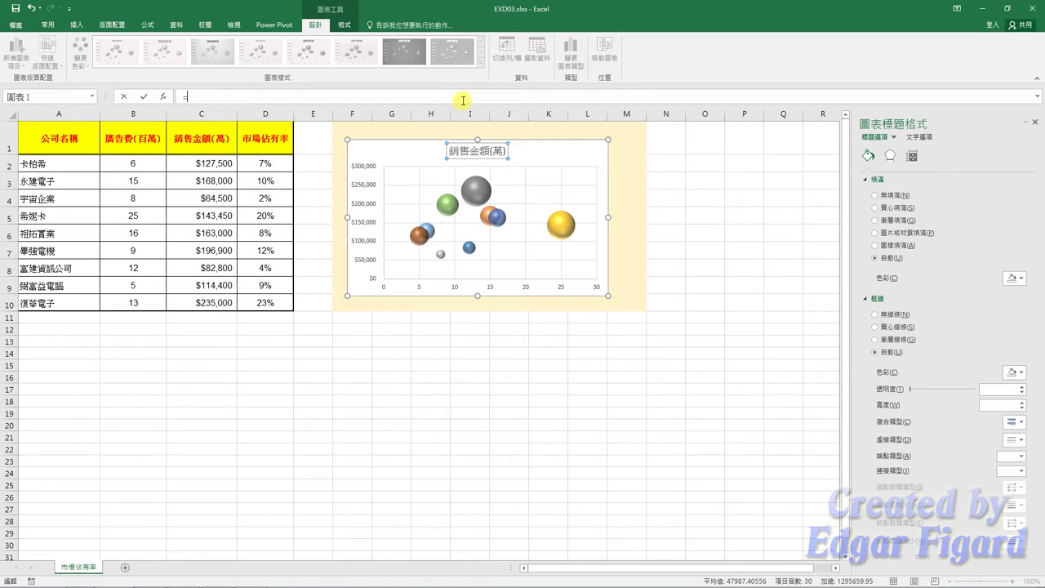
{"action": "left_click", "coordinate": [265, 142]}
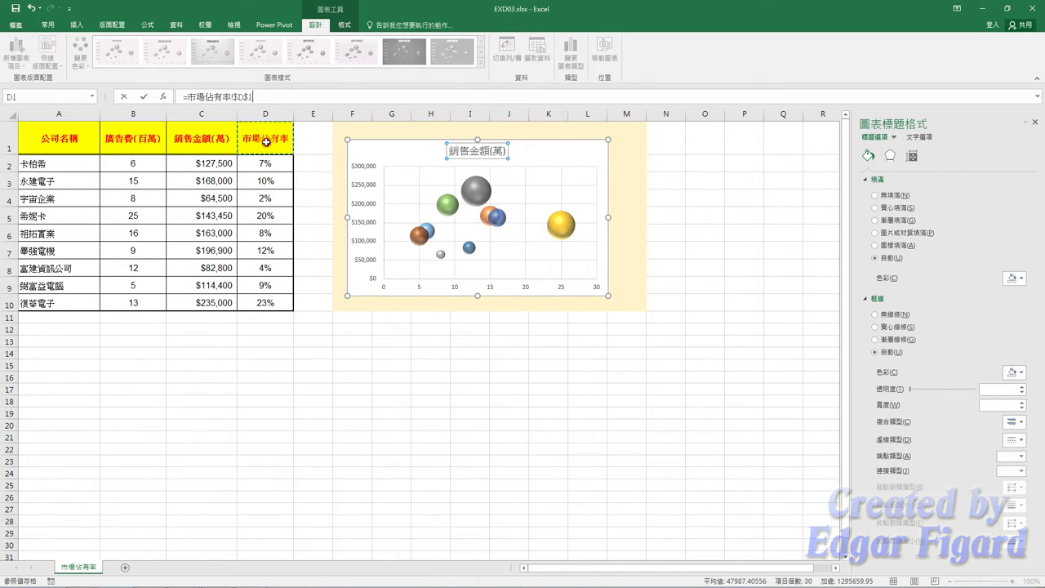
{"action": "left_click_drag", "start_coordinate": [255, 98], "coordinate": [183, 97]}
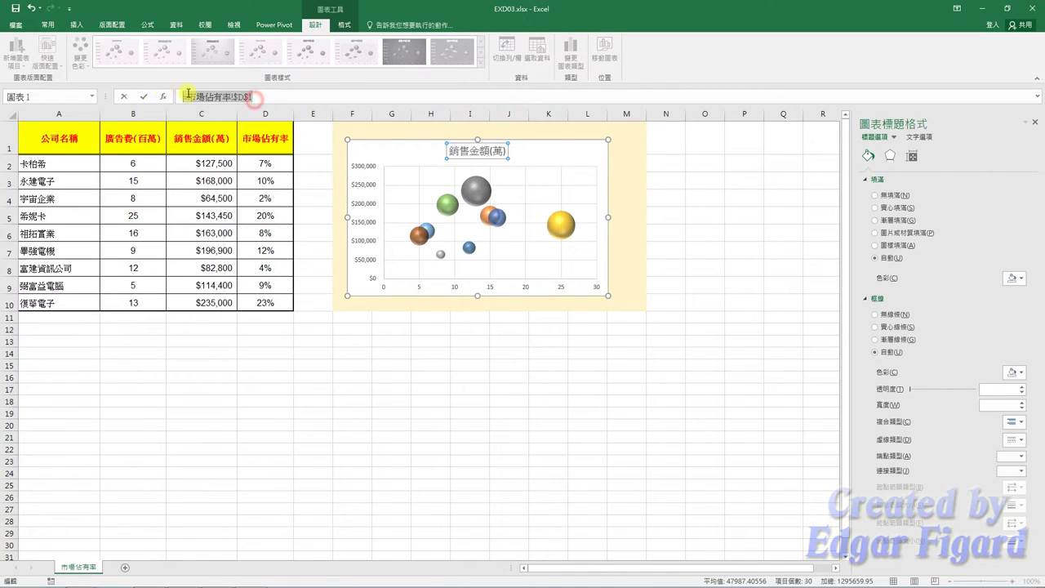
{"action": "left_click", "coordinate": [263, 97]}
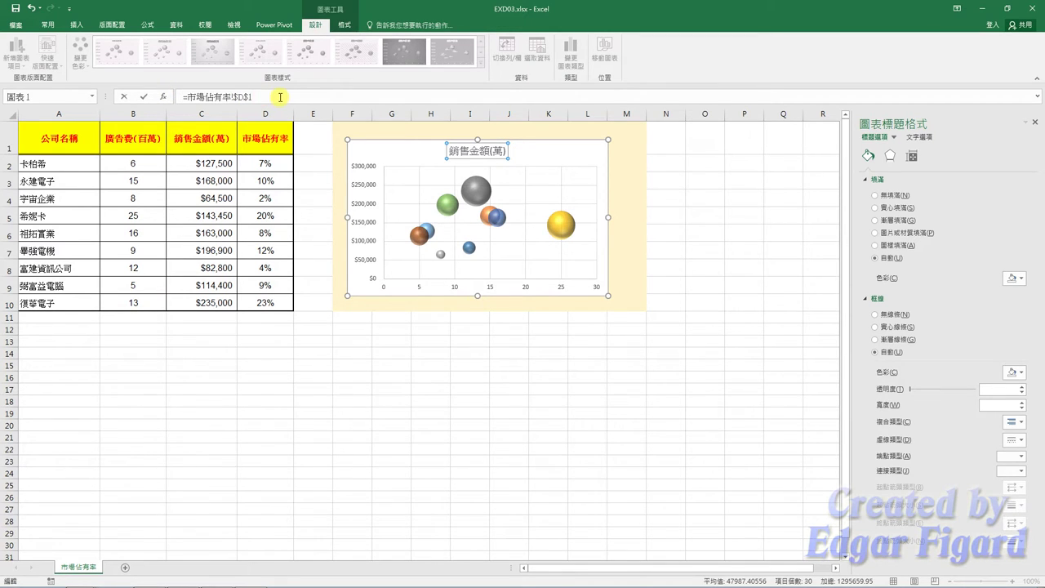
{"action": "key", "text": "Return"}
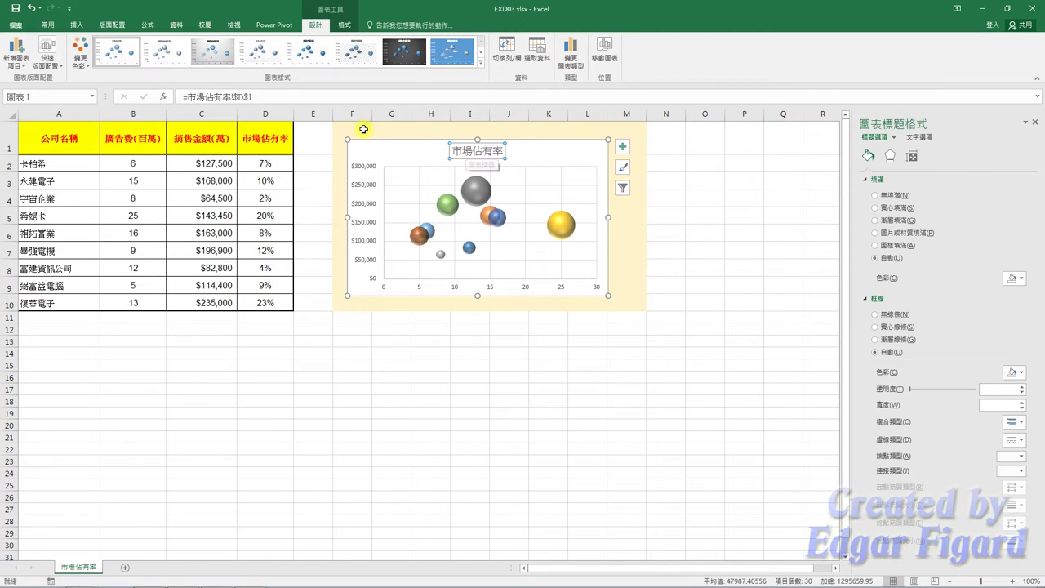
{"action": "left_click", "coordinate": [315, 147]}
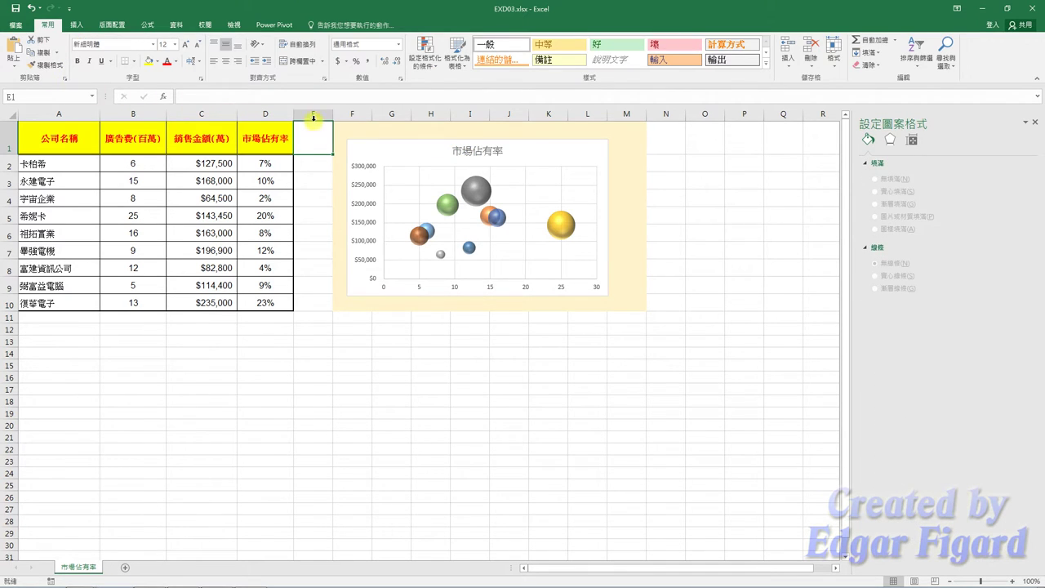
Step: Add primary horizontal and primary vertical axis titles to the bubble chart
{"action": "left_click", "coordinate": [377, 148]}
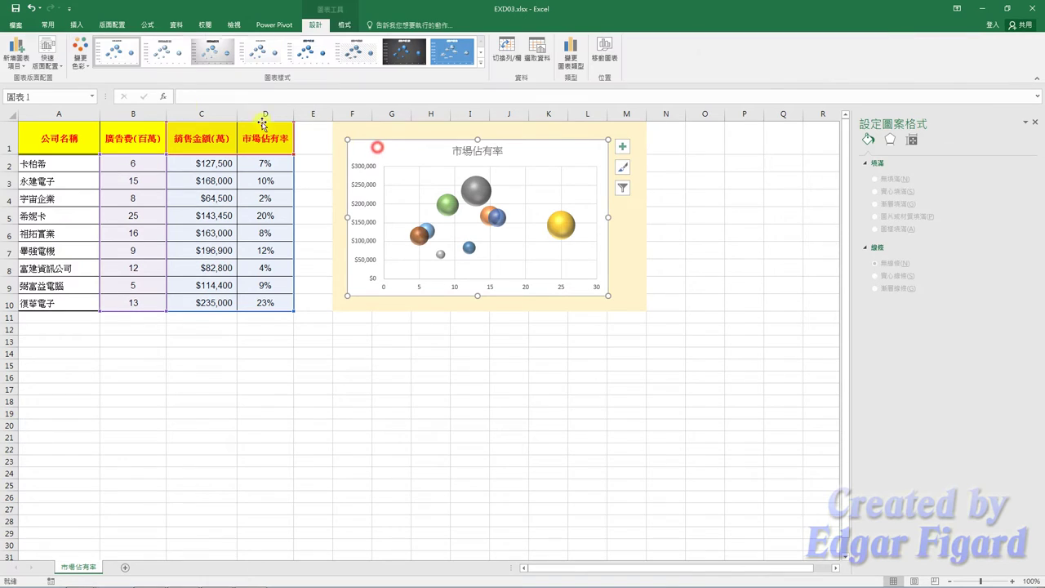
{"action": "left_click", "coordinate": [19, 68]}
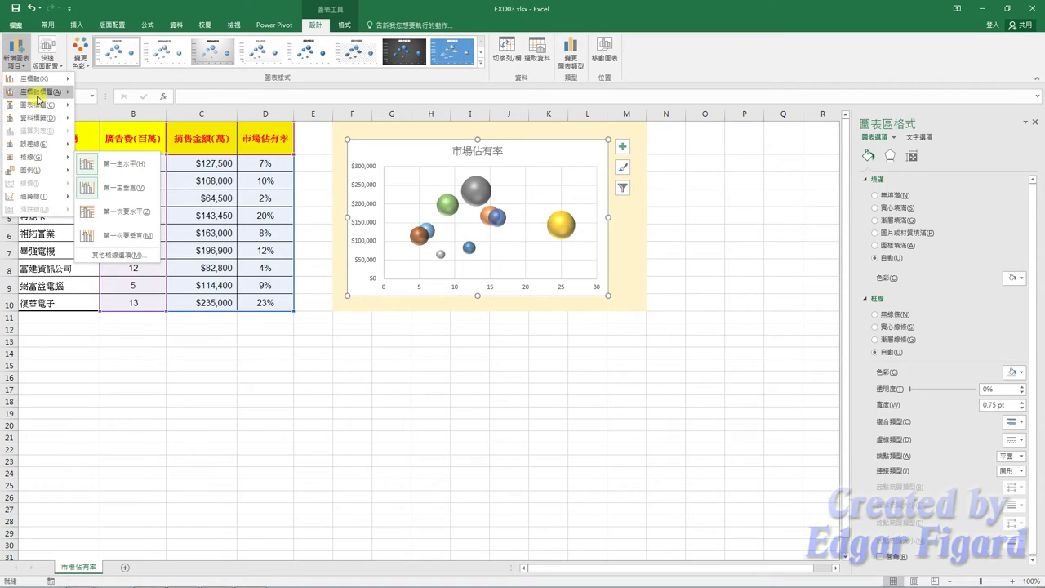
{"action": "mouse_move", "coordinate": [39, 91]}
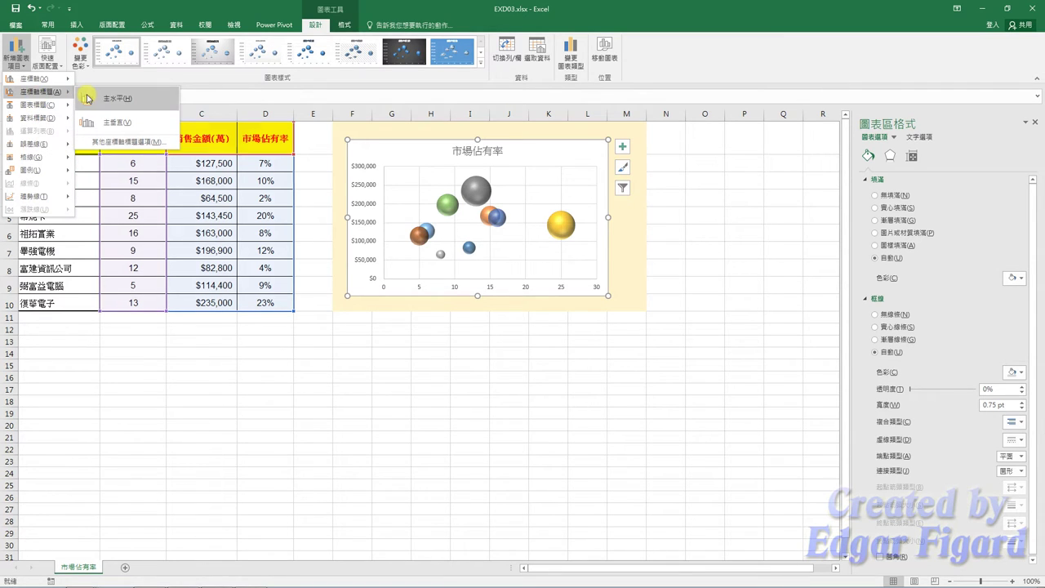
{"action": "left_click", "coordinate": [90, 99]}
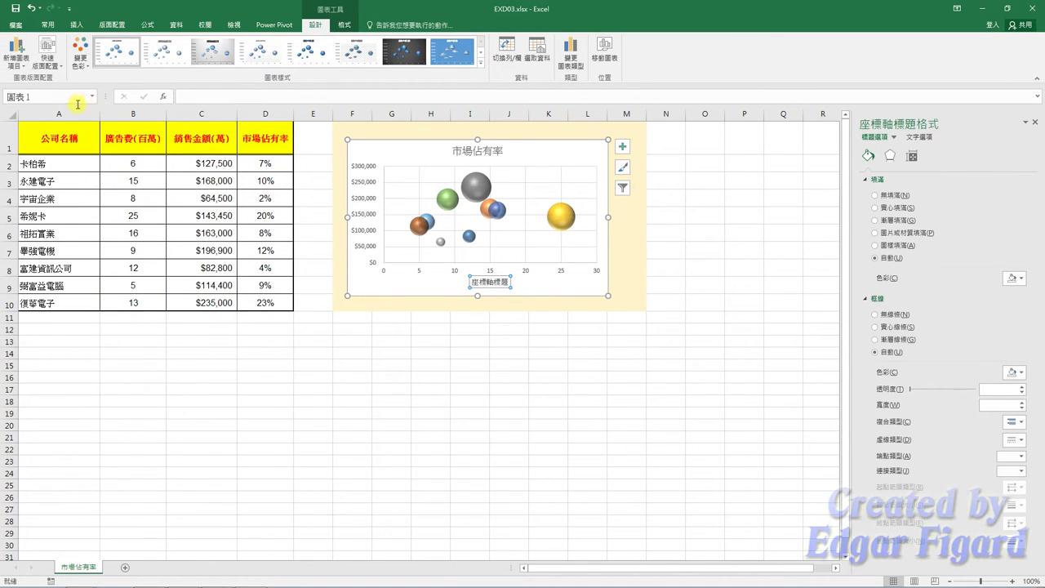
{"action": "left_click", "coordinate": [16, 52]}
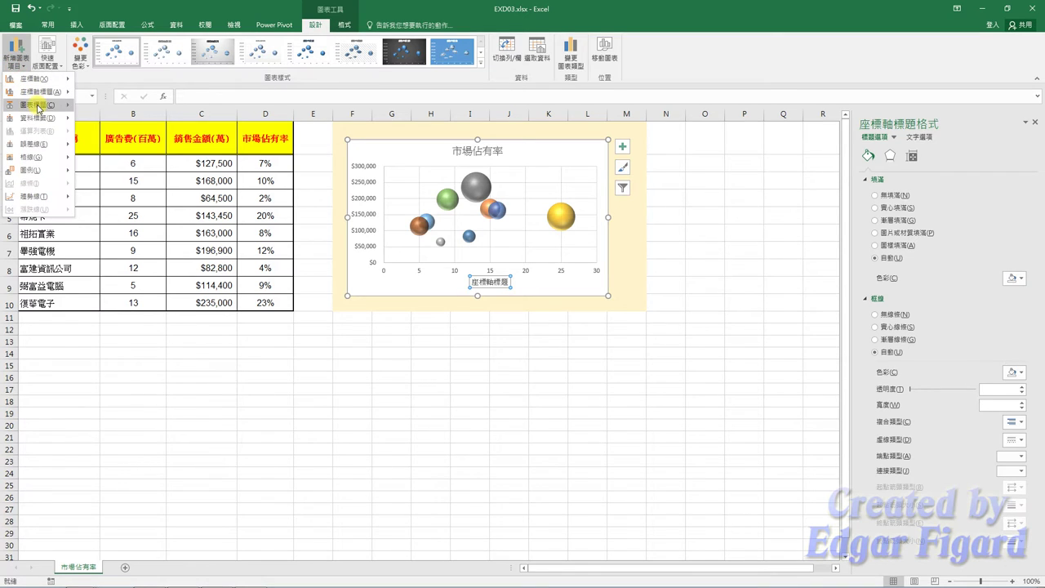
{"action": "mouse_move", "coordinate": [39, 92]}
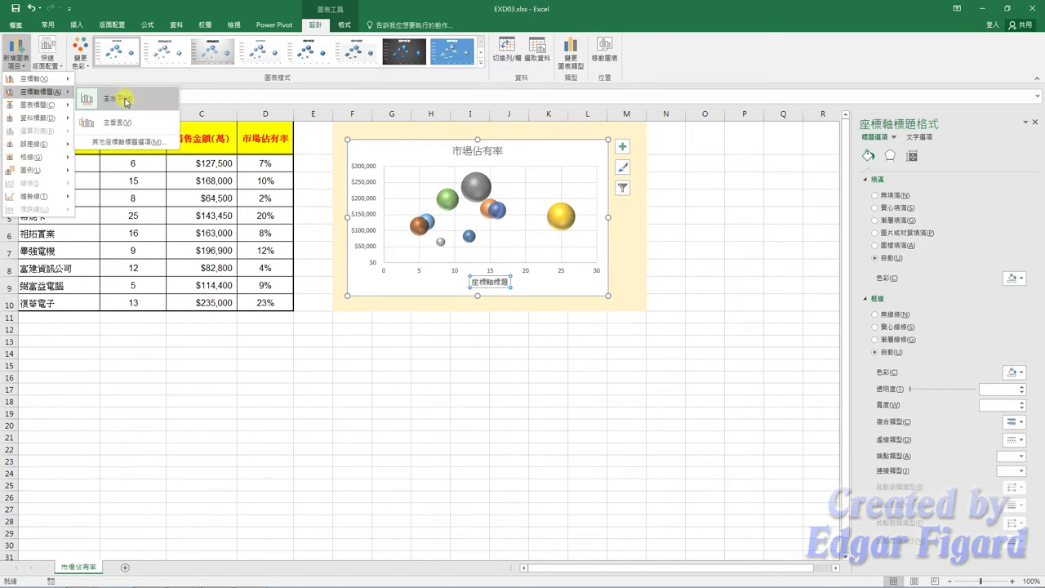
{"action": "left_click", "coordinate": [127, 128]}
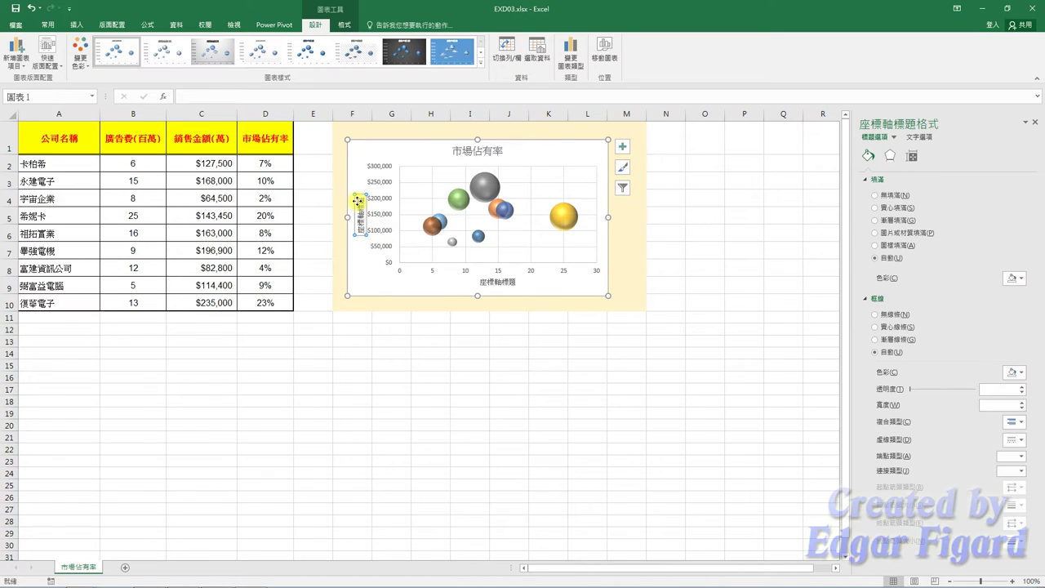
Step: Link the vertical axis title to =市場佔有率!$C$1 so it reads 銷售金額(萬)
{"action": "left_click", "coordinate": [248, 93]}
{"action": "type", "text": "="}
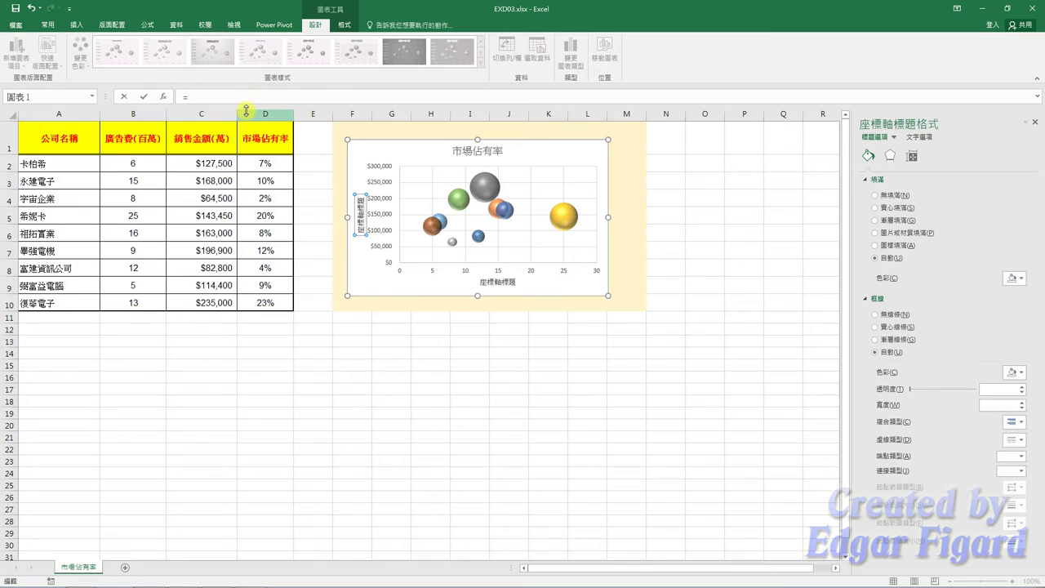
{"action": "left_click", "coordinate": [219, 140]}
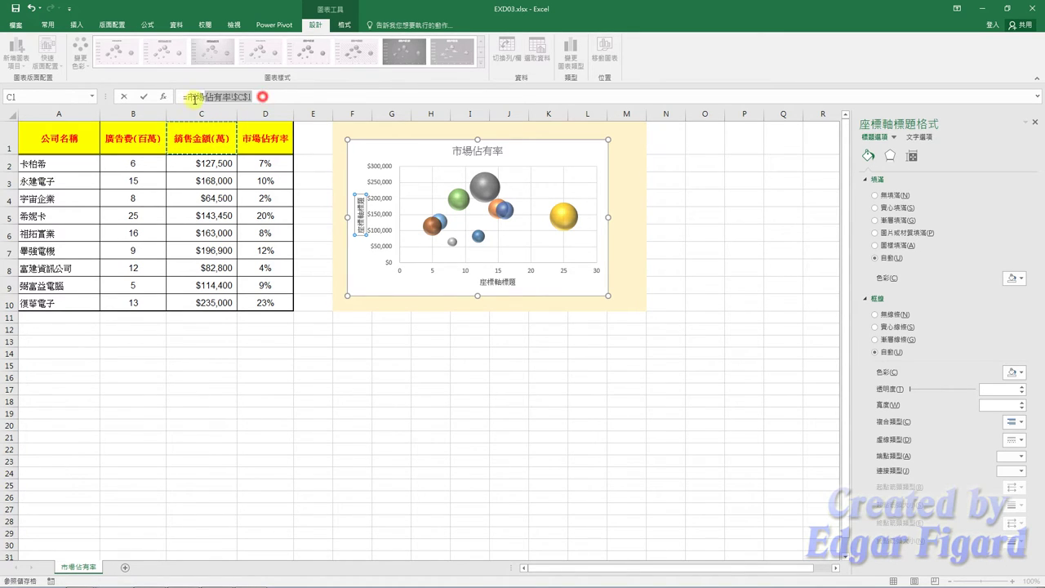
{"action": "left_click", "coordinate": [238, 97]}
{"action": "left_click_drag", "start_coordinate": [233, 96], "coordinate": [186, 97]}
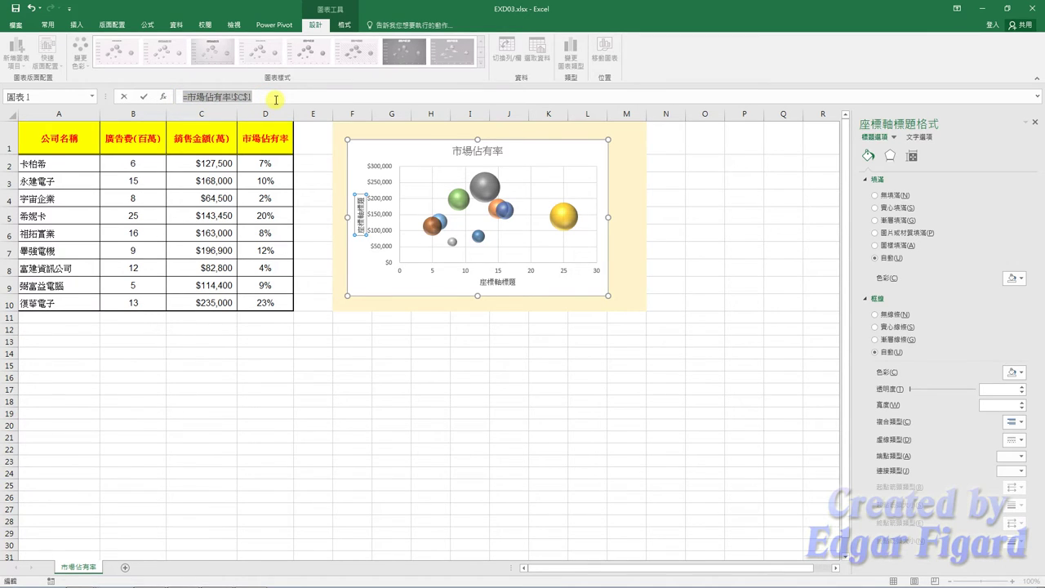
{"action": "key", "text": "Return"}
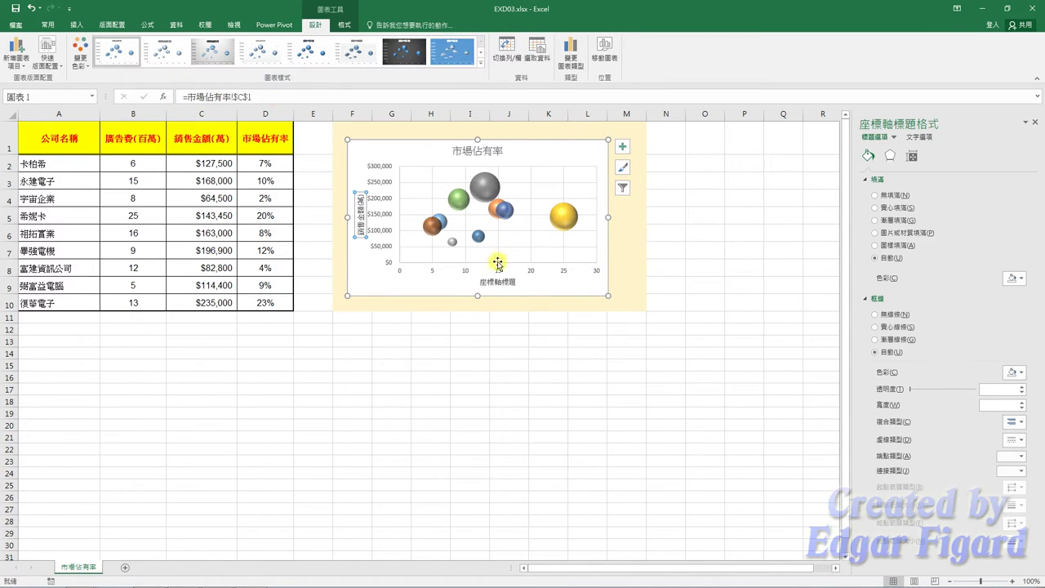
Step: Link the horizontal axis title to =市場佔有率!$B$1 so it reads 廣告費(百萬)
{"action": "left_click", "coordinate": [497, 282]}
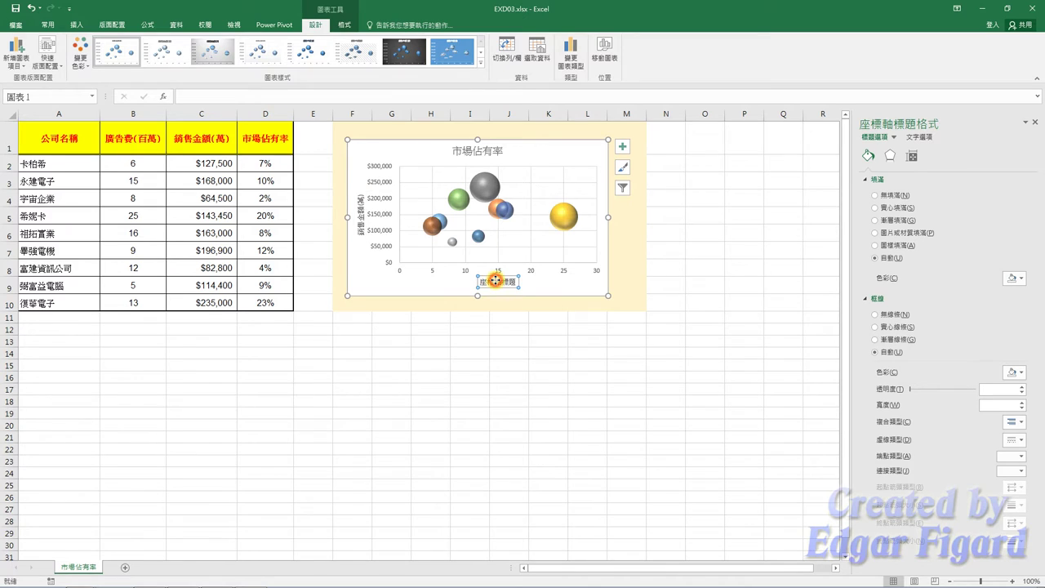
{"action": "left_click", "coordinate": [278, 98]}
{"action": "type", "text": "="}
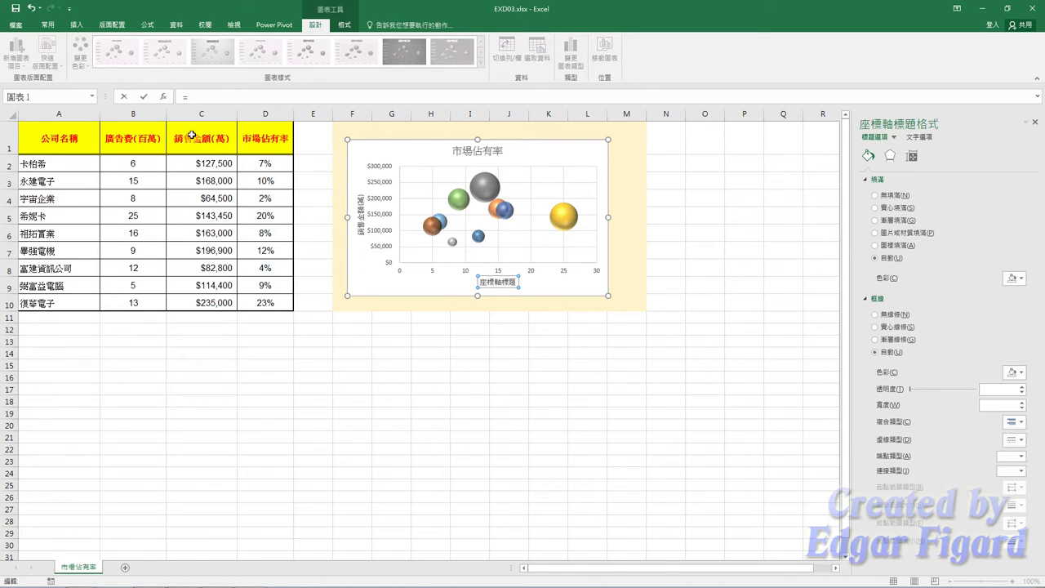
{"action": "left_click", "coordinate": [155, 135]}
{"action": "left_click_drag", "start_coordinate": [253, 97], "coordinate": [180, 98]}
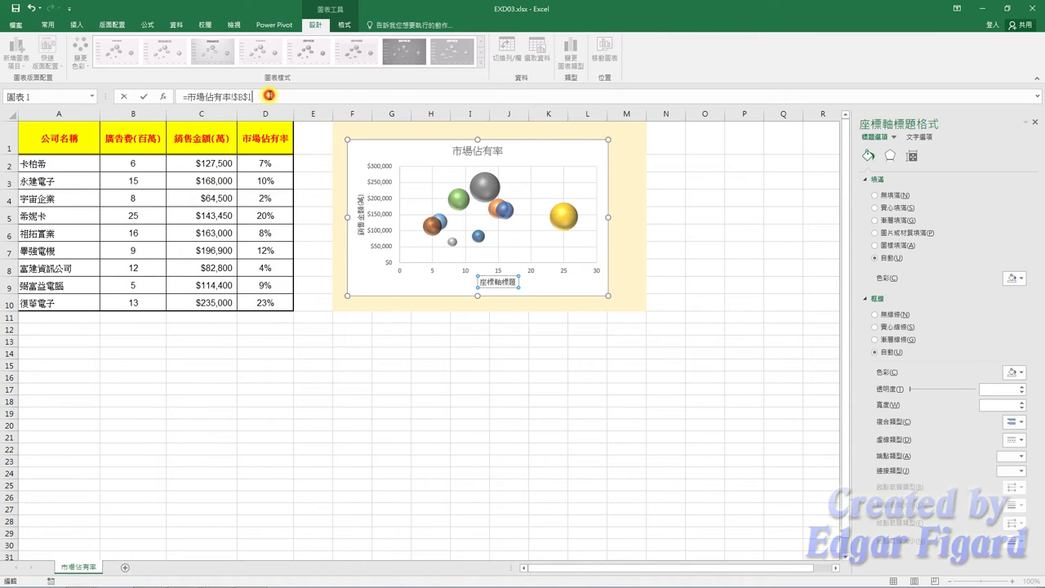
{"action": "key", "text": "Return"}
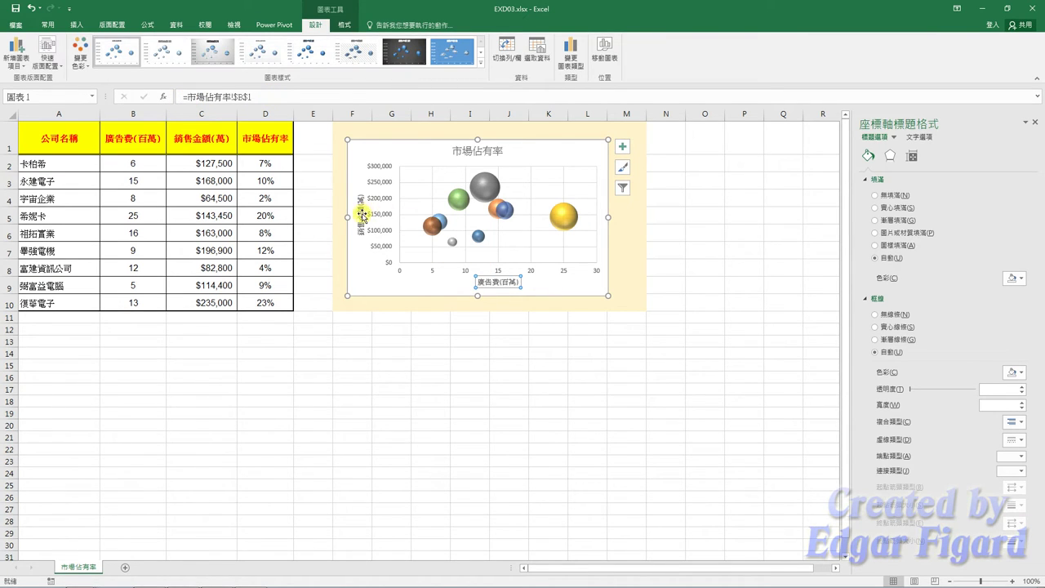
Step: Re-enter the vertical axis title's link to cell C1
{"action": "left_click", "coordinate": [360, 219]}
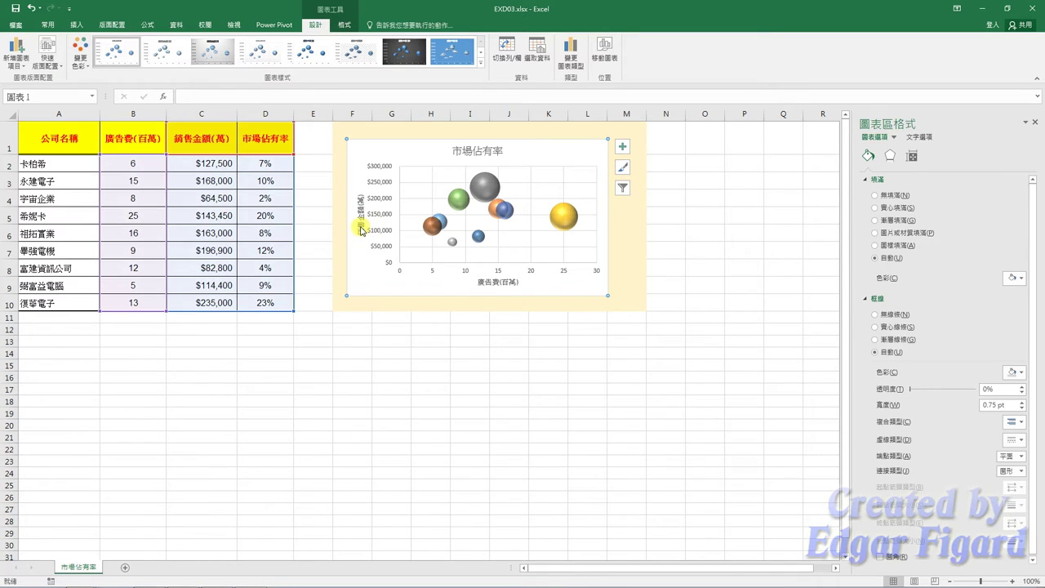
{"action": "type", "text": "="}
{"action": "left_click", "coordinate": [202, 139]}
{"action": "key", "text": "Return"}
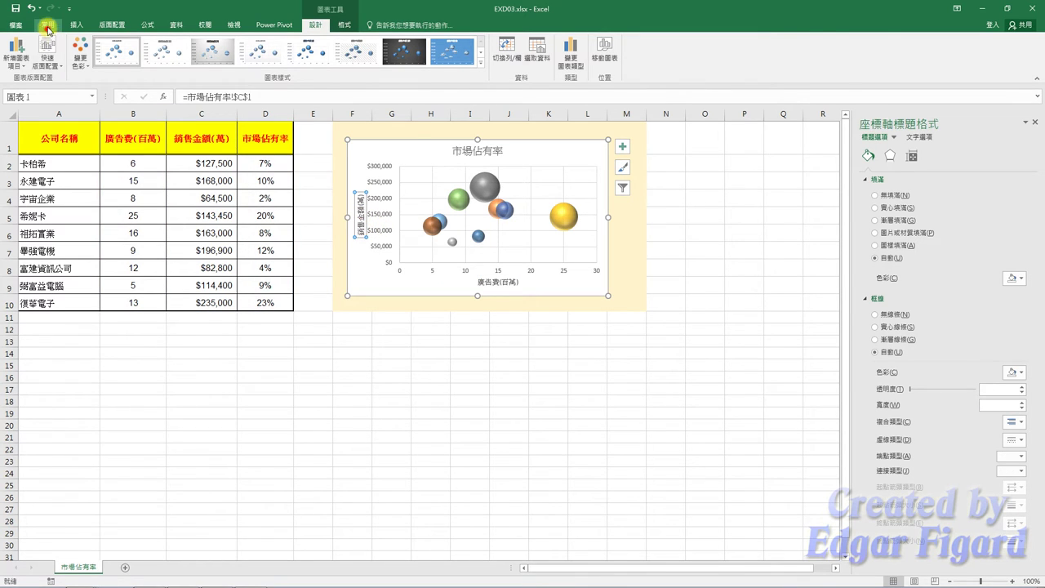
Step: Make the horizontal axis title bold
{"action": "left_click", "coordinate": [47, 27]}
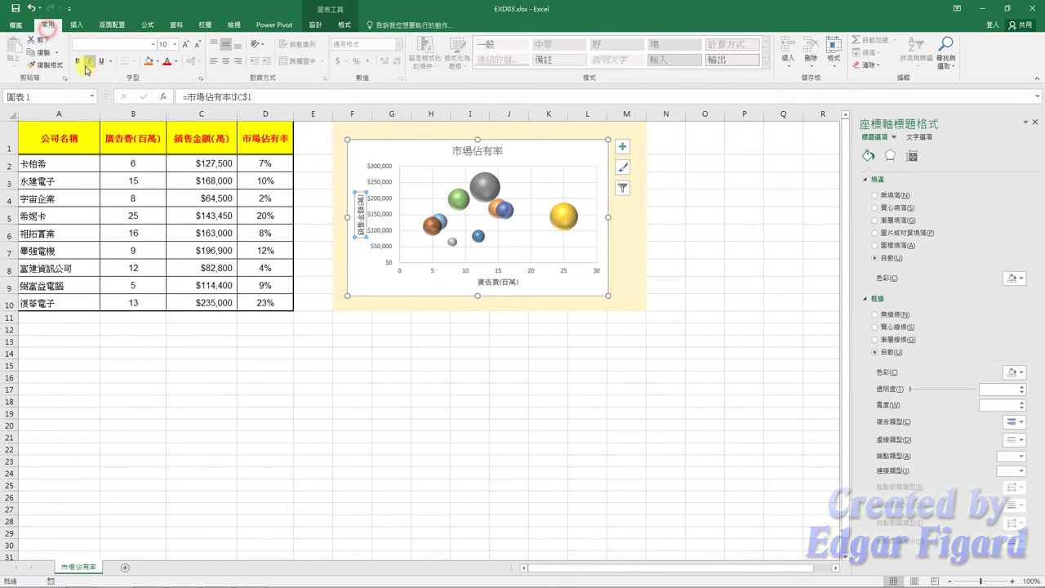
{"action": "left_click", "coordinate": [484, 280]}
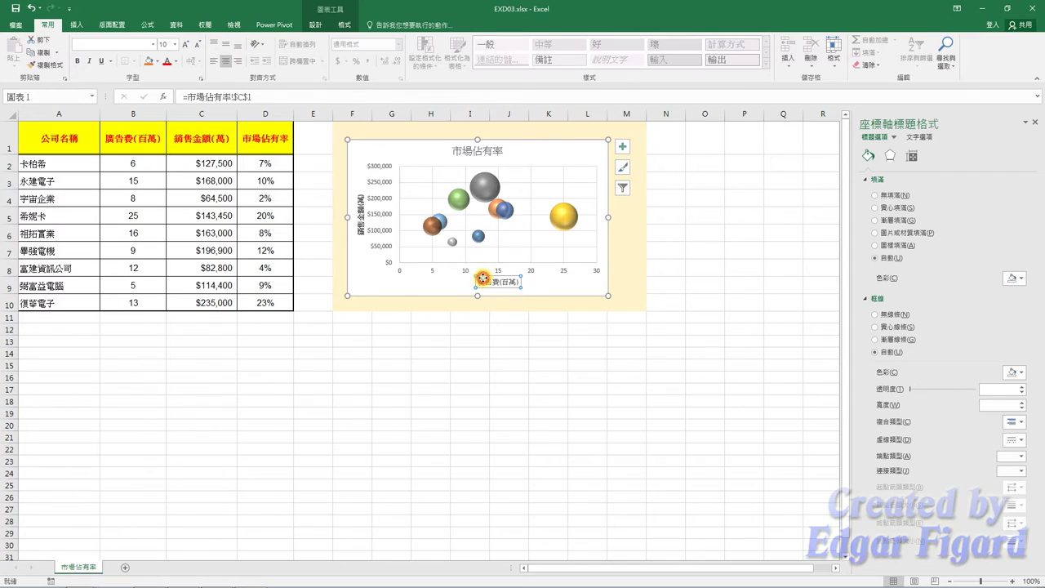
{"action": "left_click", "coordinate": [79, 61]}
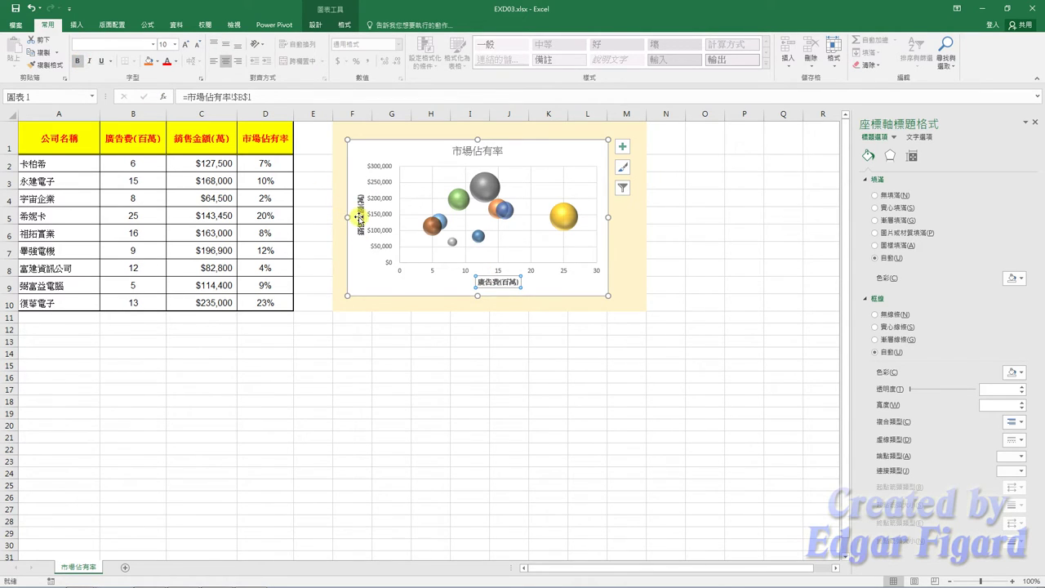
Step: Set the vertical axis title's text direction to Vertical (垂直) and bold the chart title
{"action": "left_click", "coordinate": [360, 214]}
{"action": "left_click", "coordinate": [911, 156]}
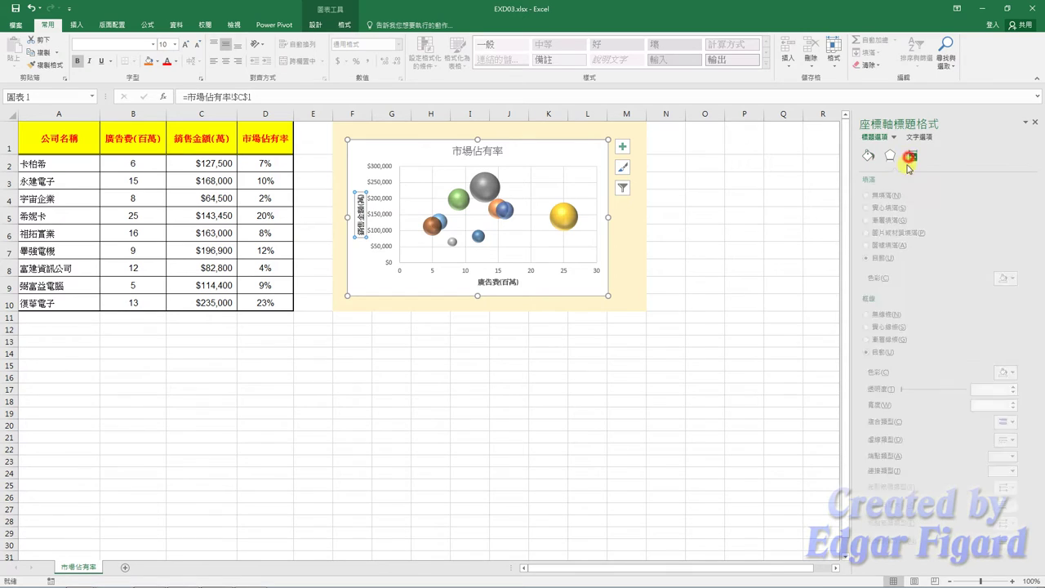
{"action": "left_click", "coordinate": [981, 211]}
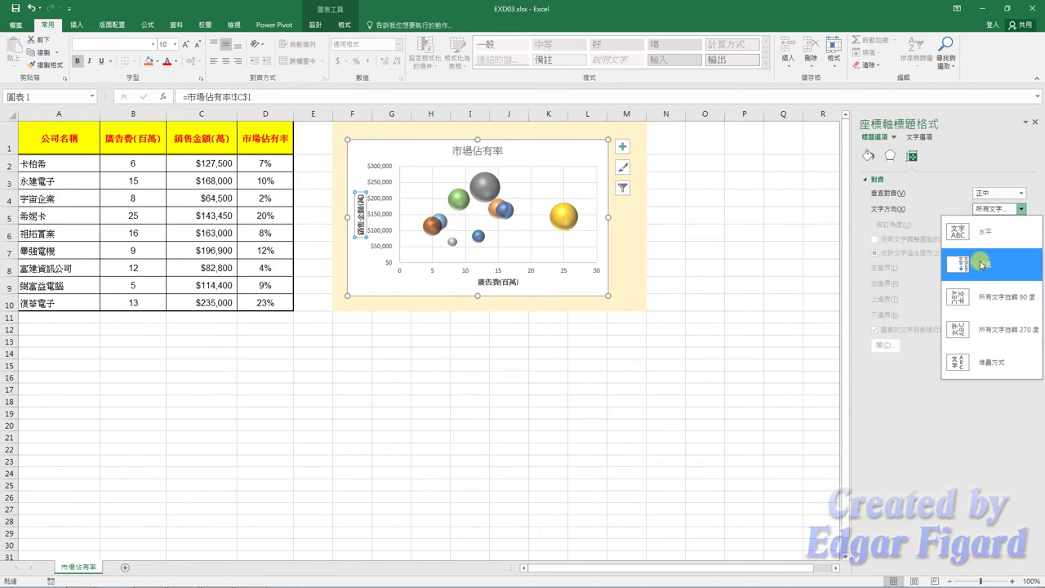
{"action": "left_click", "coordinate": [972, 263]}
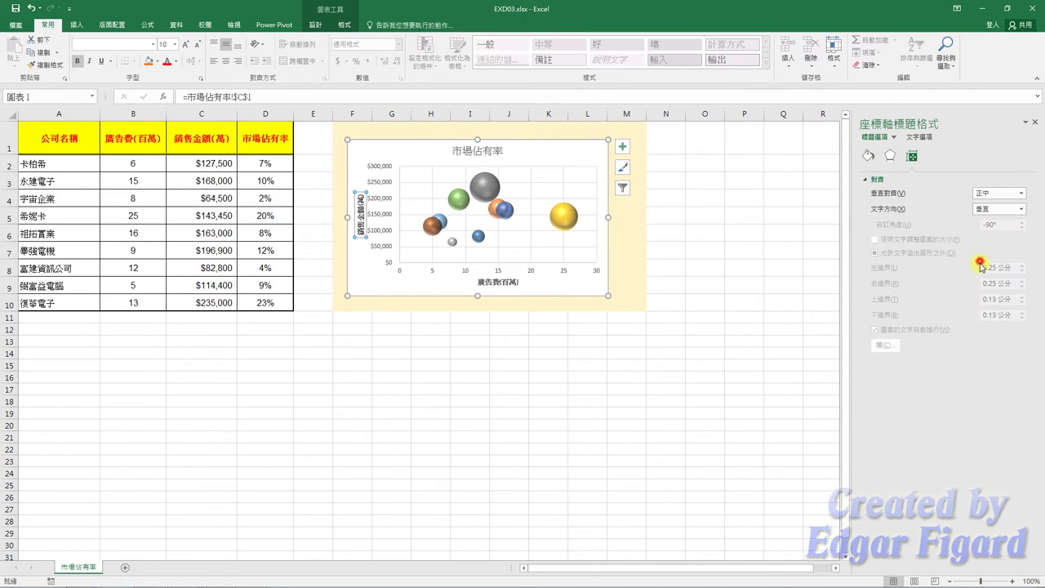
{"action": "left_click", "coordinate": [496, 153]}
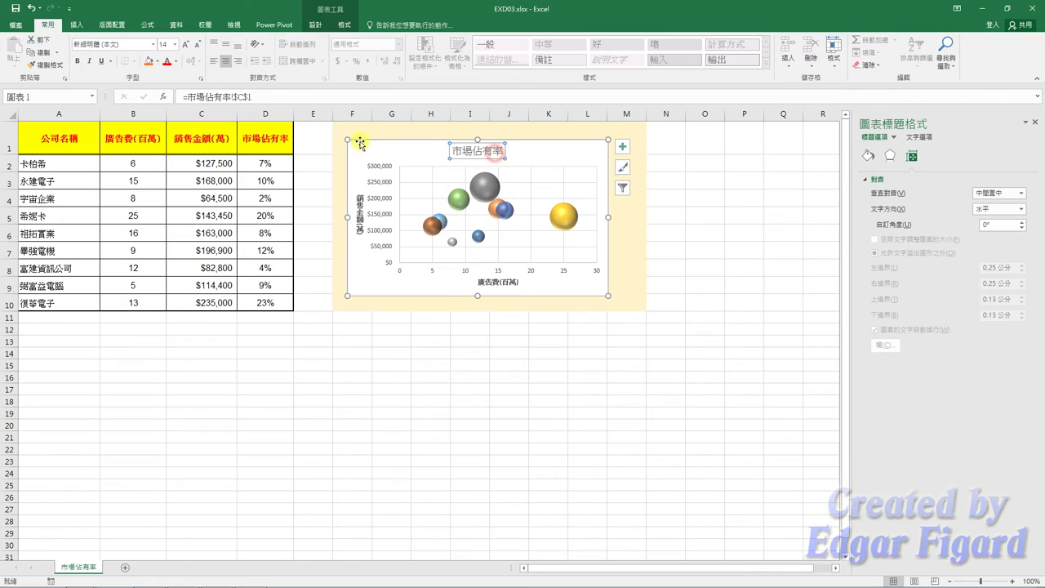
{"action": "left_click", "coordinate": [79, 62]}
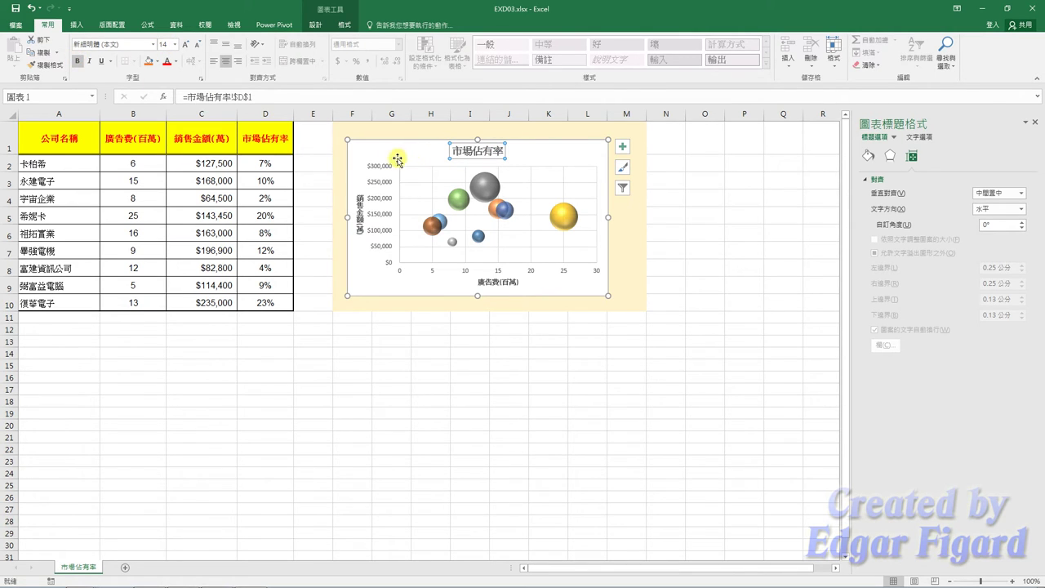
{"action": "left_click_drag", "start_coordinate": [392, 158], "coordinate": [390, 142]}
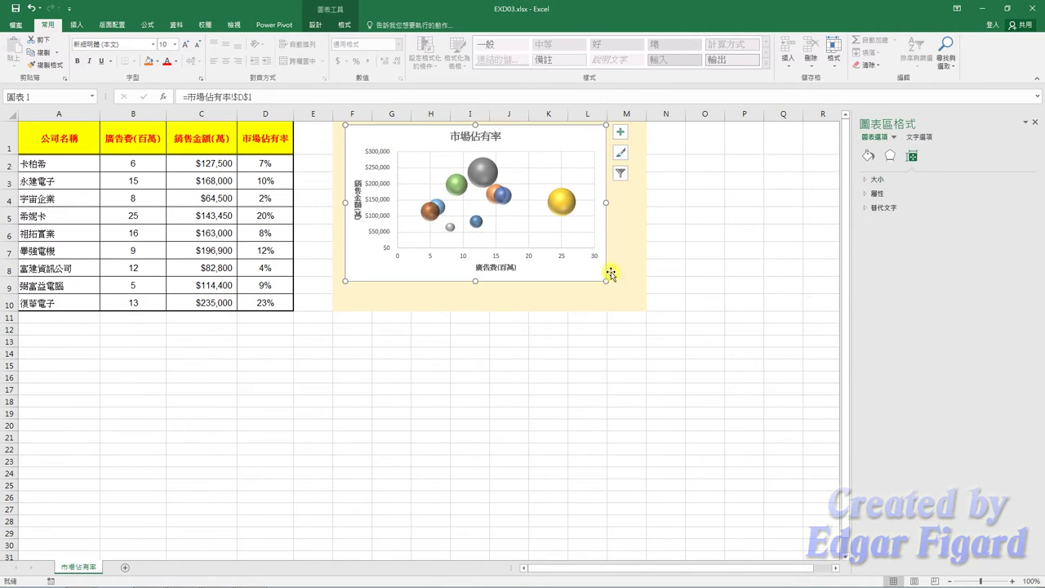
{"action": "left_click_drag", "start_coordinate": [606, 280], "coordinate": [634, 299]}
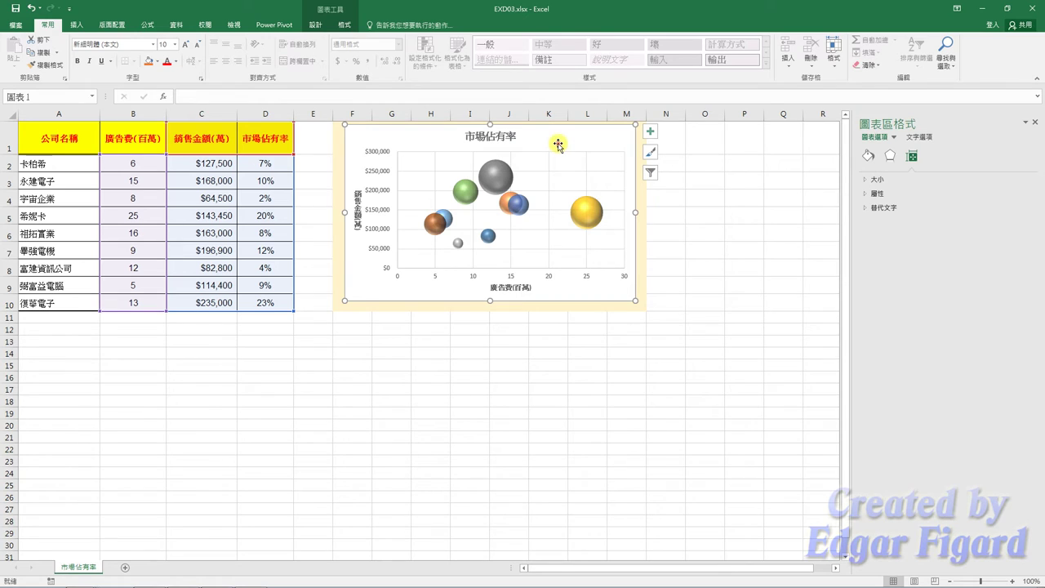
{"action": "left_click", "coordinate": [499, 169]}
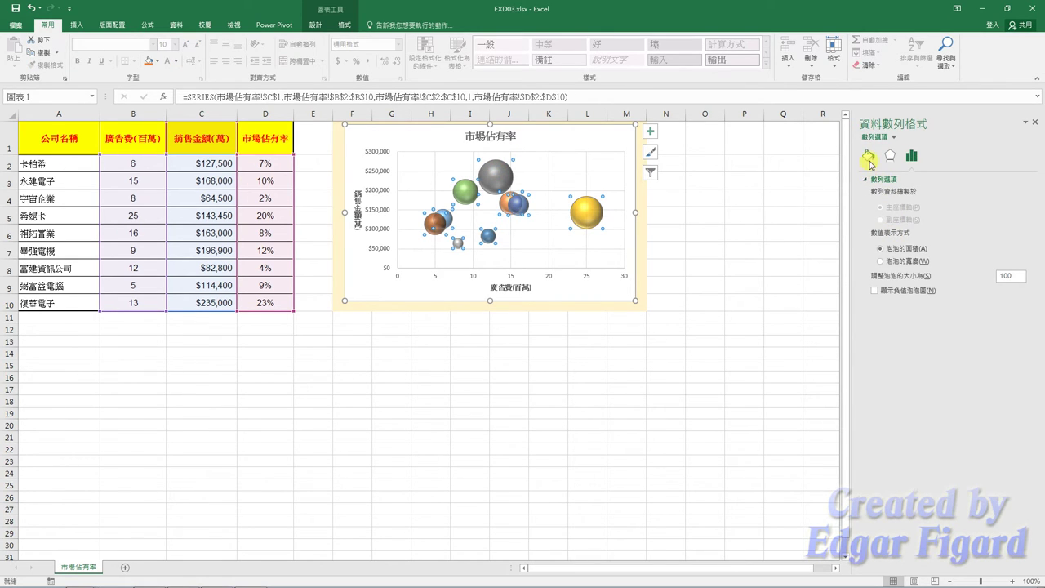
{"action": "left_click", "coordinate": [869, 158]}
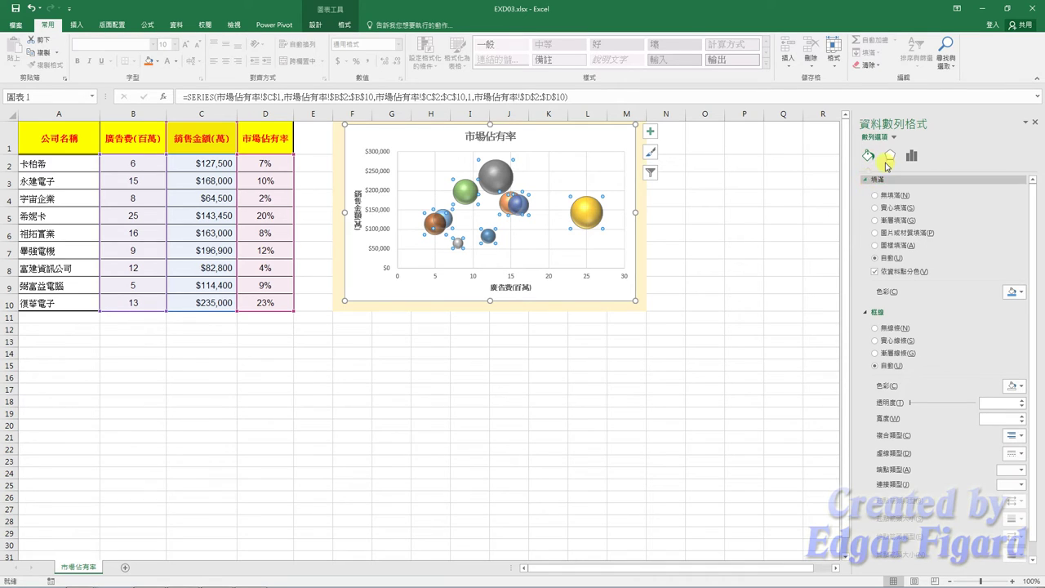
{"action": "left_click", "coordinate": [887, 160]}
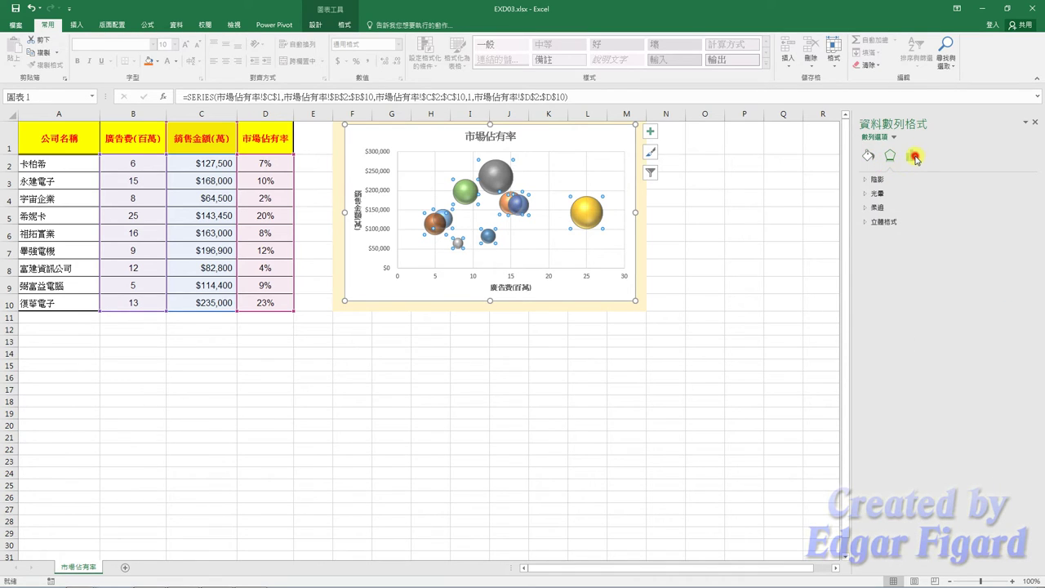
{"action": "left_click", "coordinate": [915, 156]}
{"action": "left_click", "coordinate": [591, 137]}
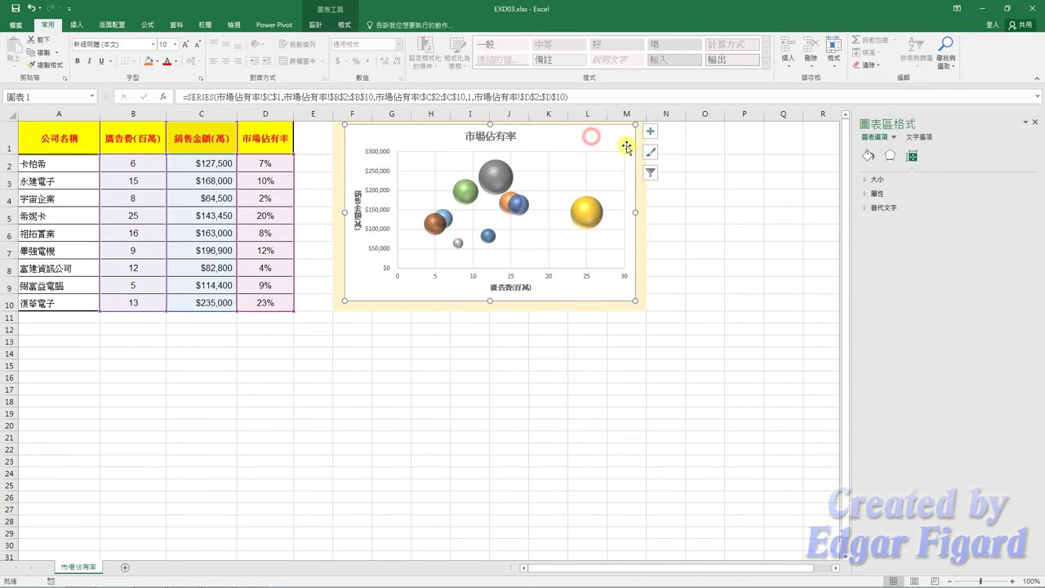
{"action": "left_click", "coordinate": [890, 158]}
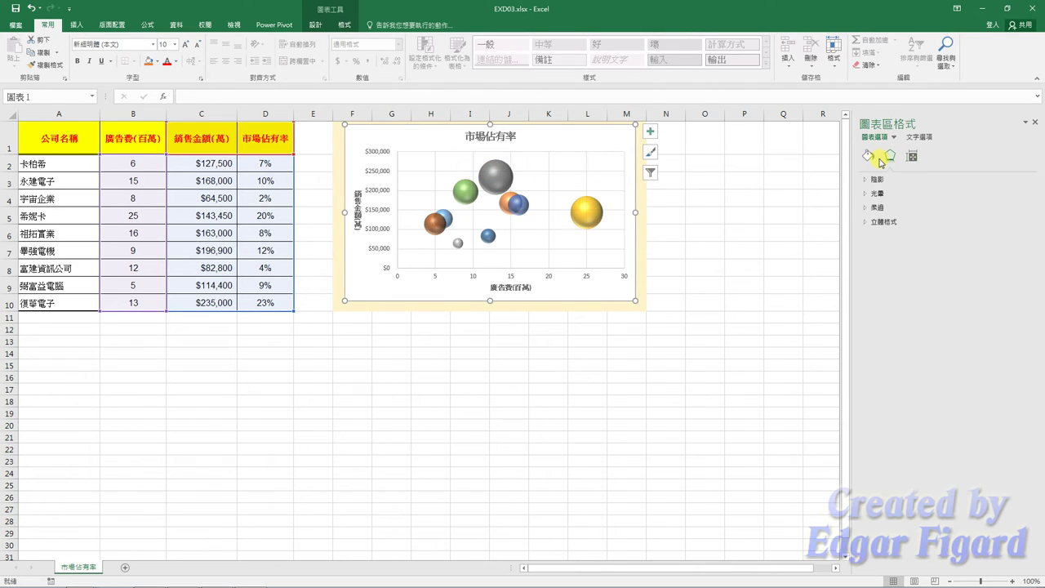
{"action": "left_click", "coordinate": [874, 159]}
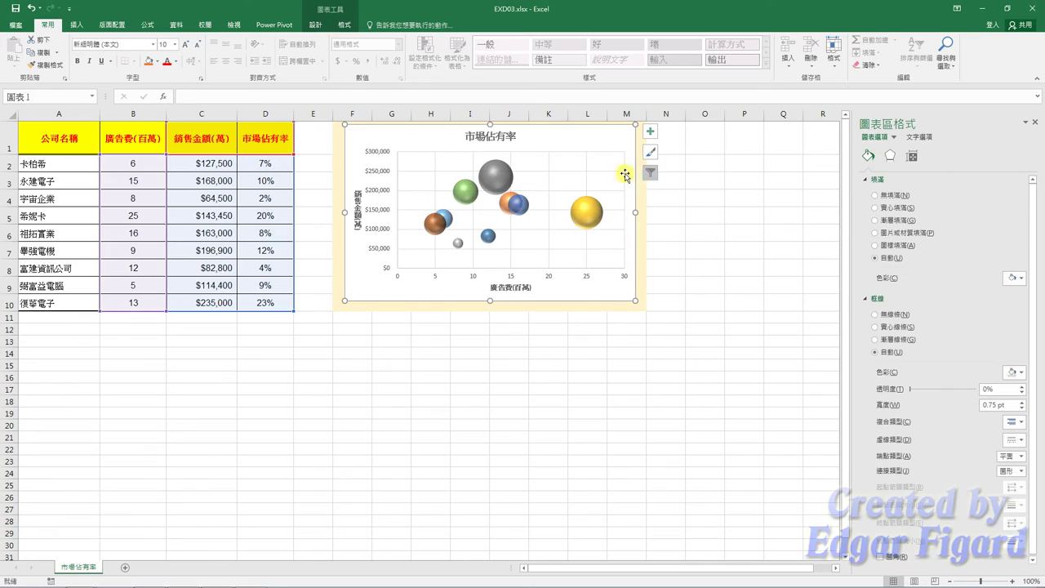
Step: Apply the custom number format 0,"千萬" to the vertical axis, labelling up to 300千萬
{"action": "left_click", "coordinate": [381, 216]}
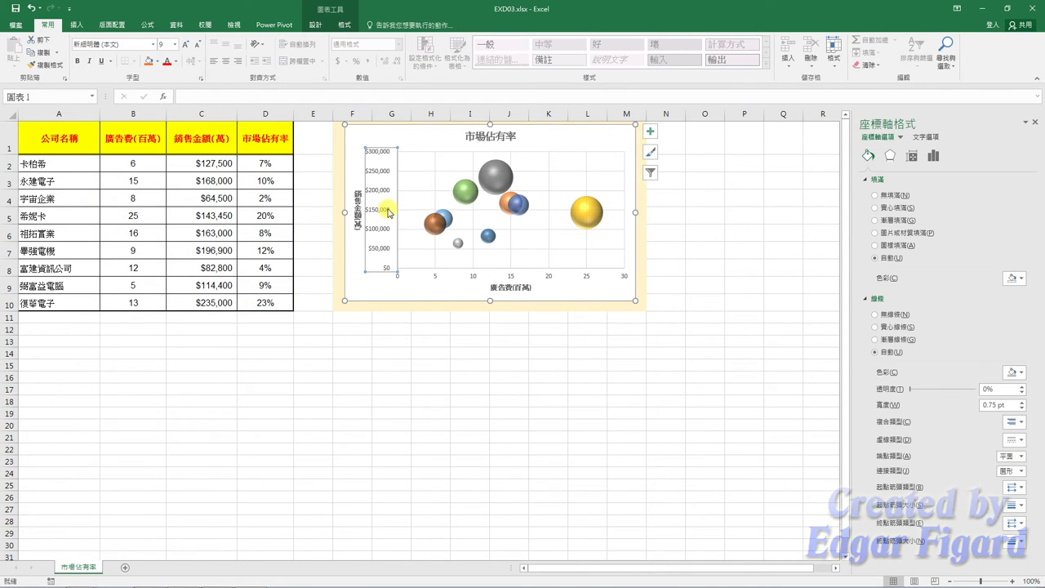
{"action": "left_click", "coordinate": [933, 157]}
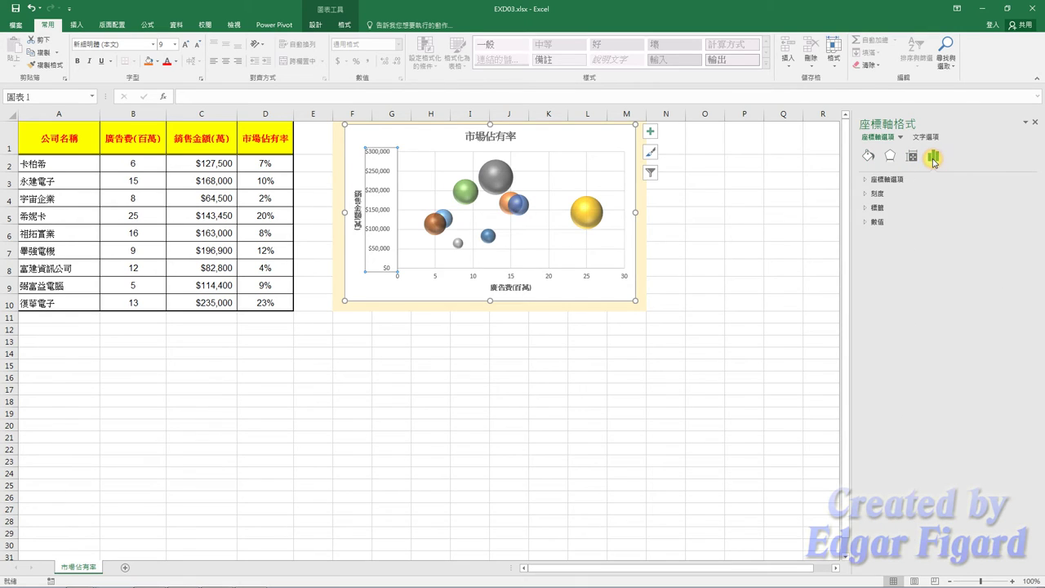
{"action": "left_click", "coordinate": [869, 222]}
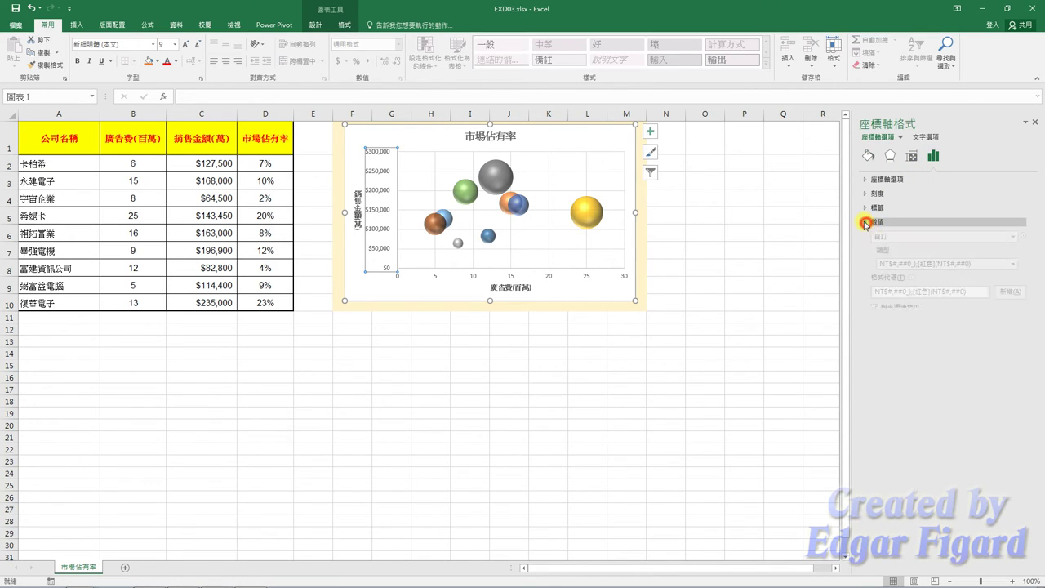
{"action": "left_click_drag", "start_coordinate": [978, 299], "coordinate": [869, 313]}
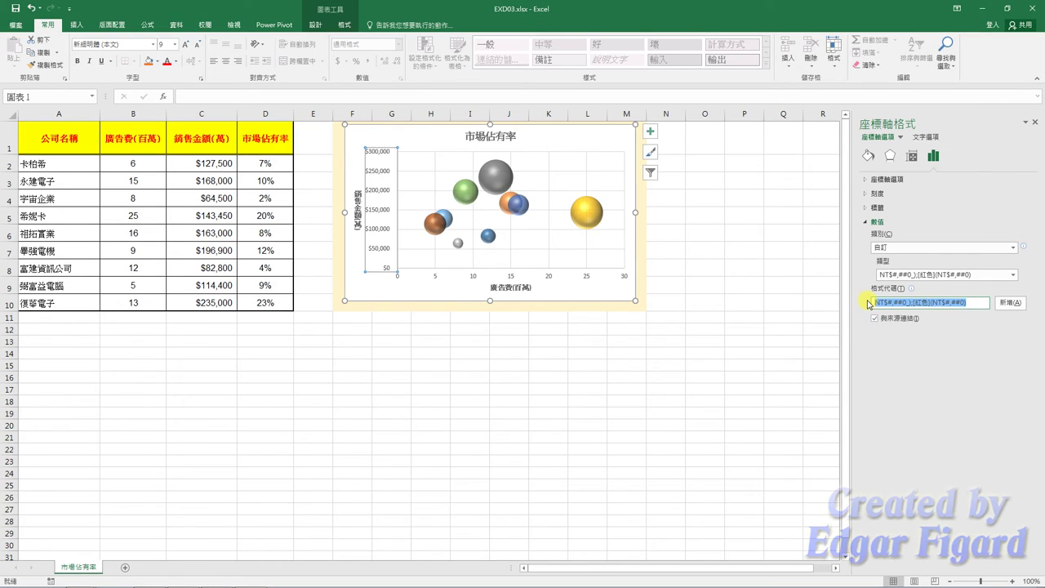
{"action": "key", "text": "Delete"}
{"action": "type", "text": "0,"}
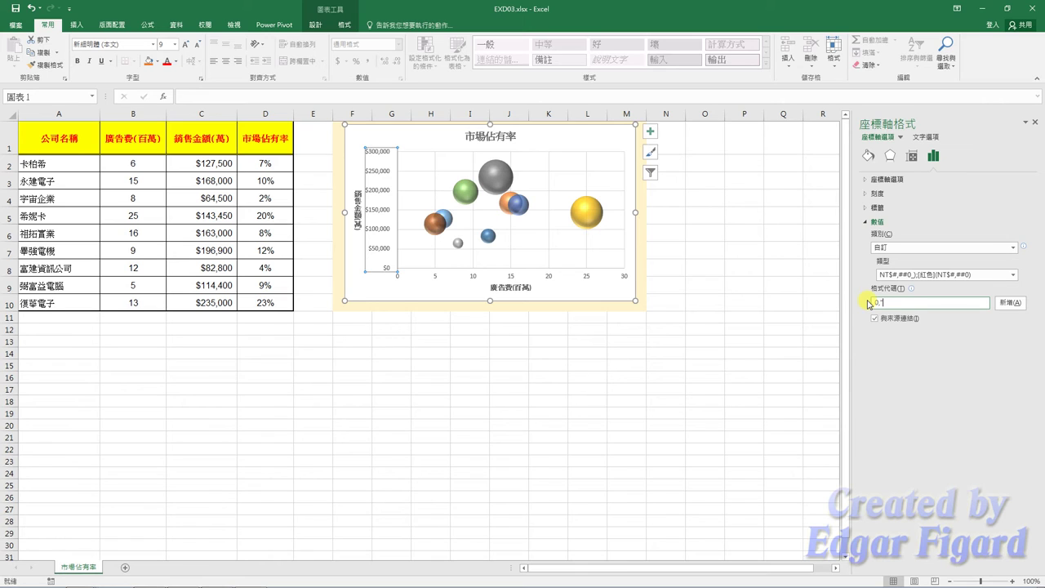
{"action": "type", "text": "萬"}
{"action": "type", "text": "千萬"}
{"action": "left_click_drag", "start_coordinate": [929, 302], "coordinate": [822, 299]}
{"action": "left_click", "coordinate": [1010, 303]}
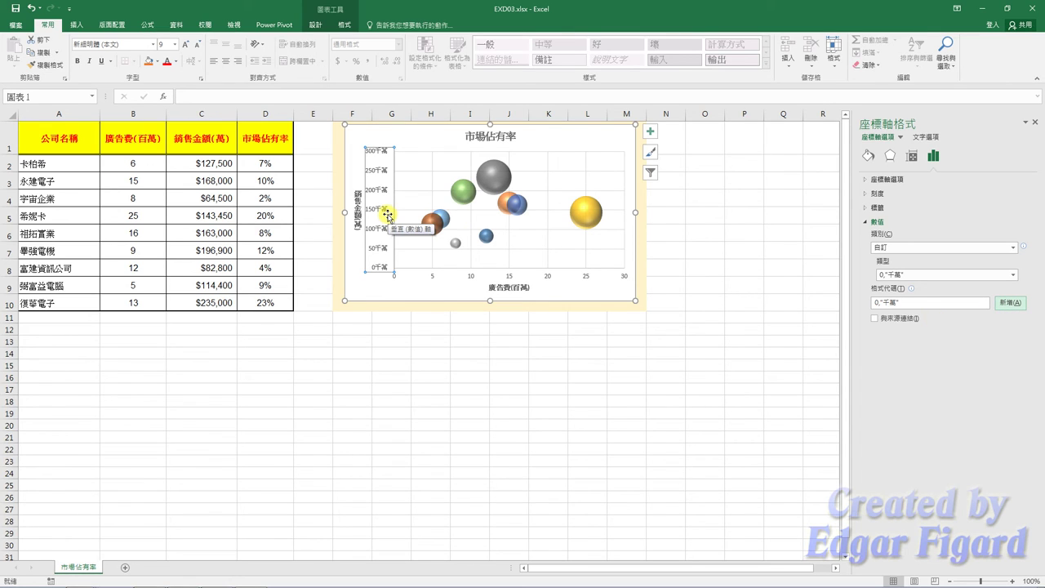
Step: Apply the Outer 中央位移 (Offset Center) shadow preset to the chart area
{"action": "left_click", "coordinate": [547, 142]}
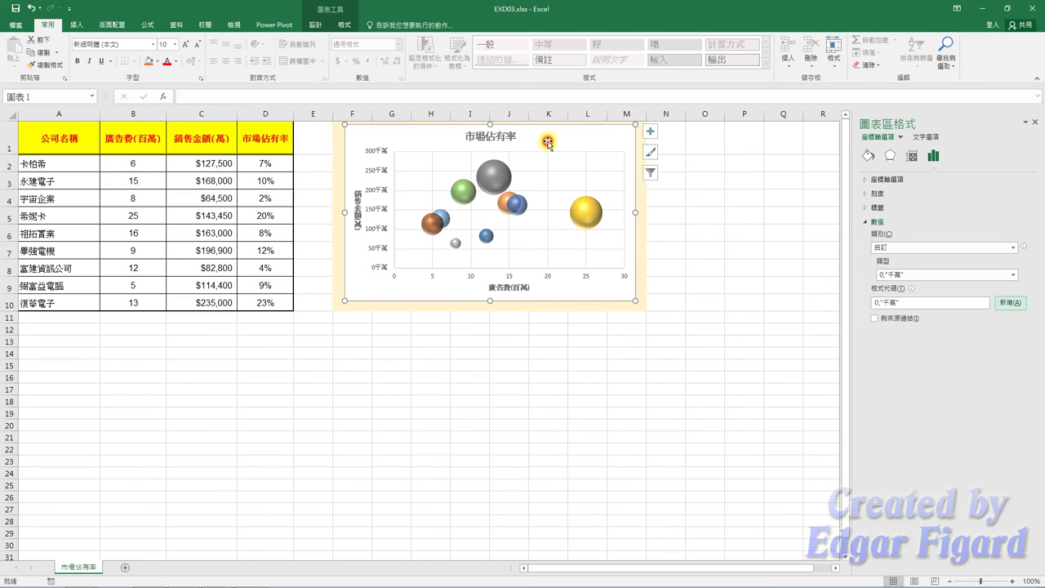
{"action": "left_click", "coordinate": [868, 160]}
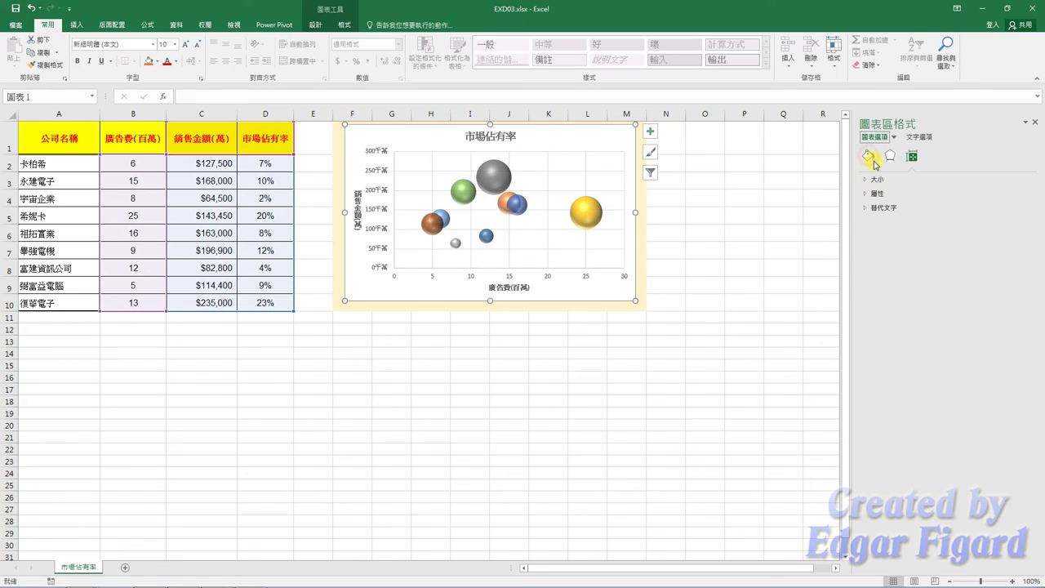
{"action": "left_click", "coordinate": [805, 227]}
{"action": "left_click", "coordinate": [611, 146]}
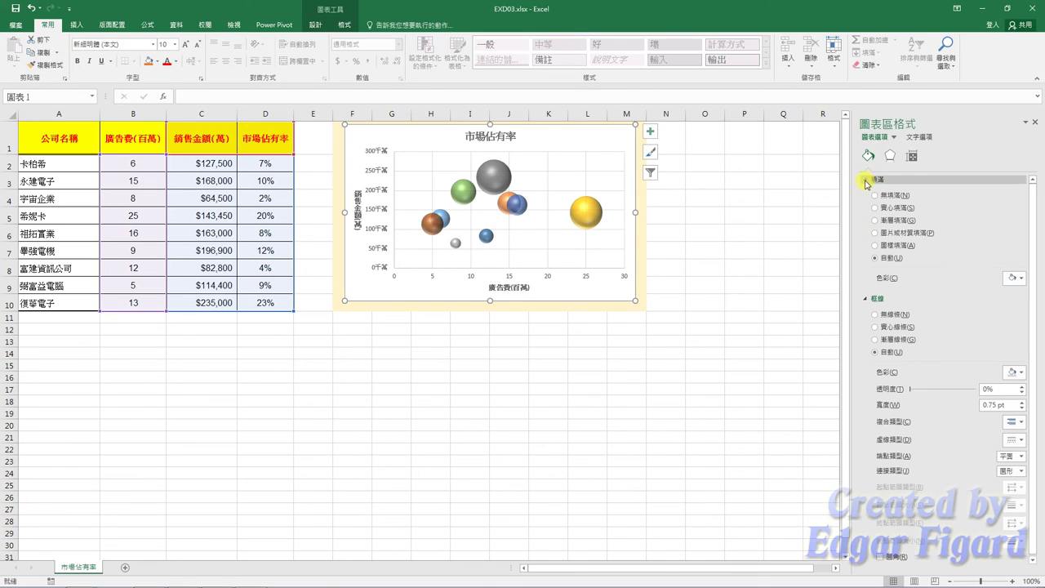
{"action": "left_click", "coordinate": [868, 179]}
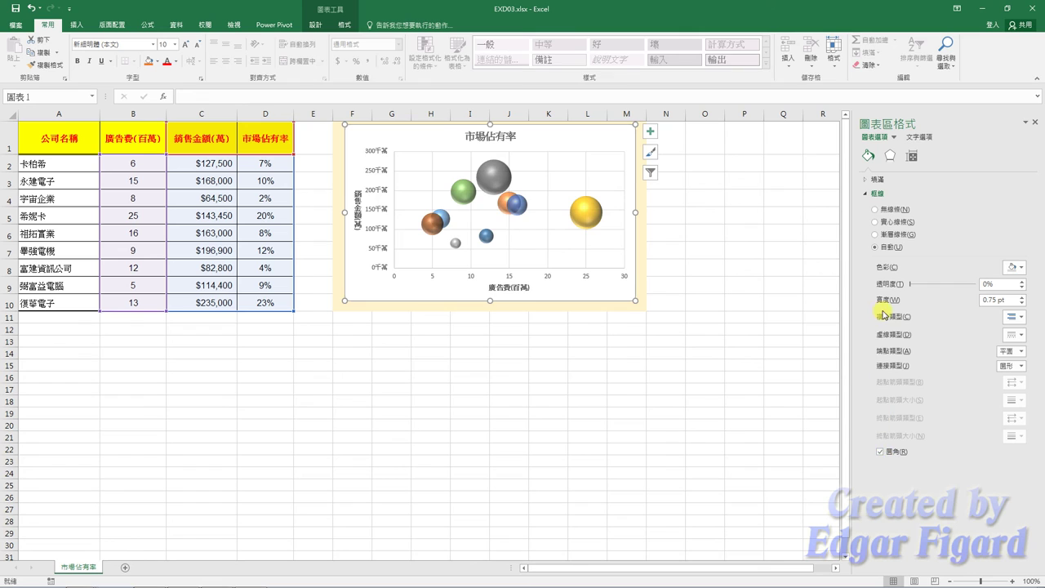
{"action": "left_click", "coordinate": [890, 156]}
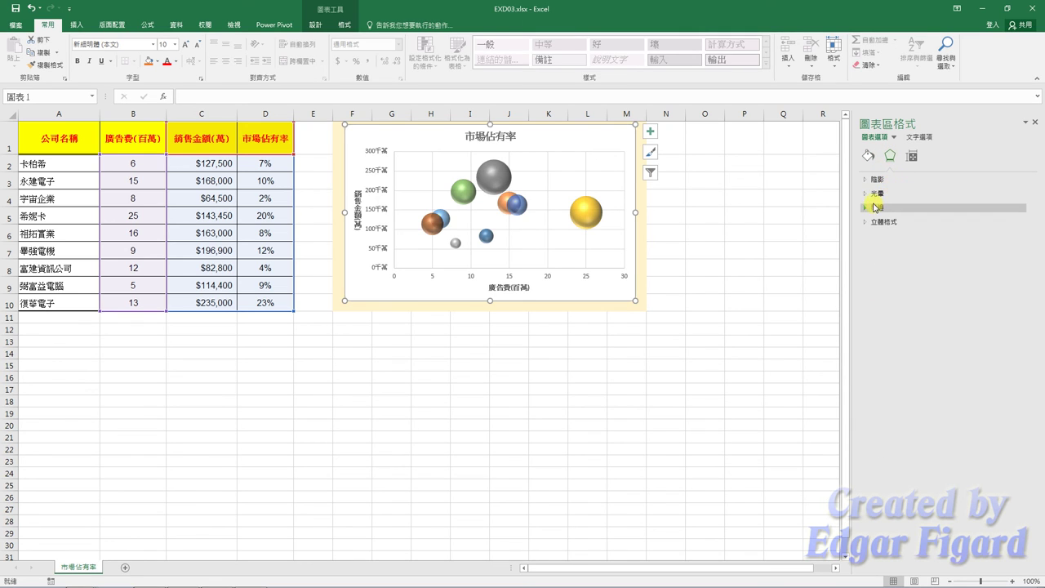
{"action": "left_click", "coordinate": [867, 180]}
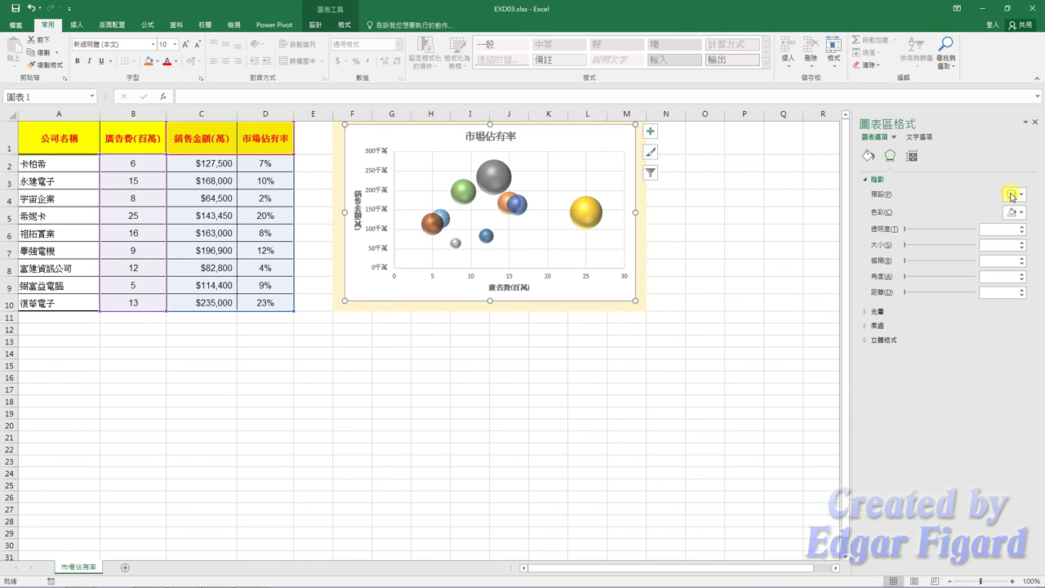
{"action": "left_click", "coordinate": [1012, 197]}
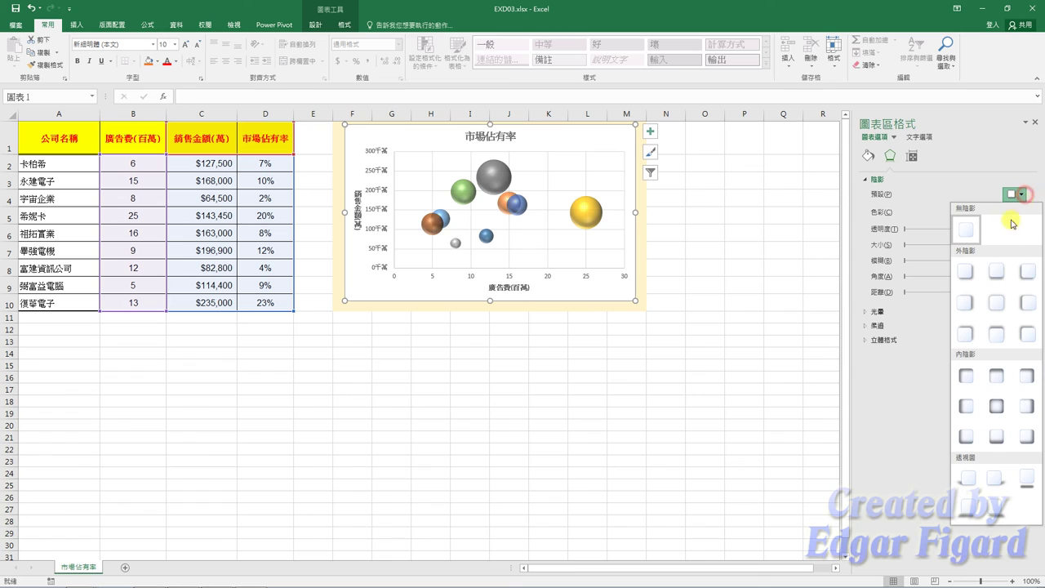
{"action": "left_click", "coordinate": [996, 304]}
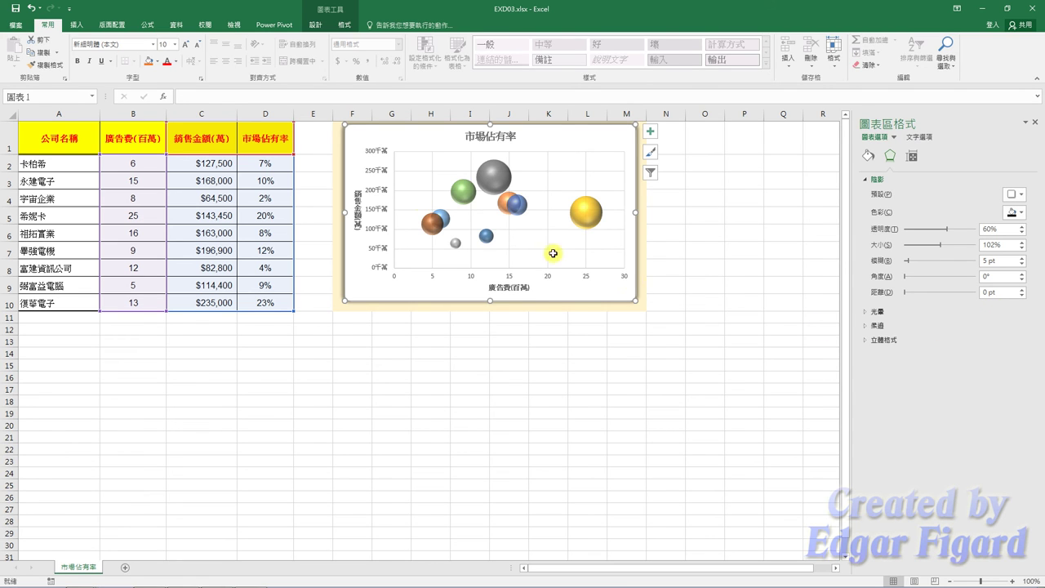
Step: Save the workbook as EXa03.xlsx in the EX03 folder
{"action": "left_click", "coordinate": [29, 26]}
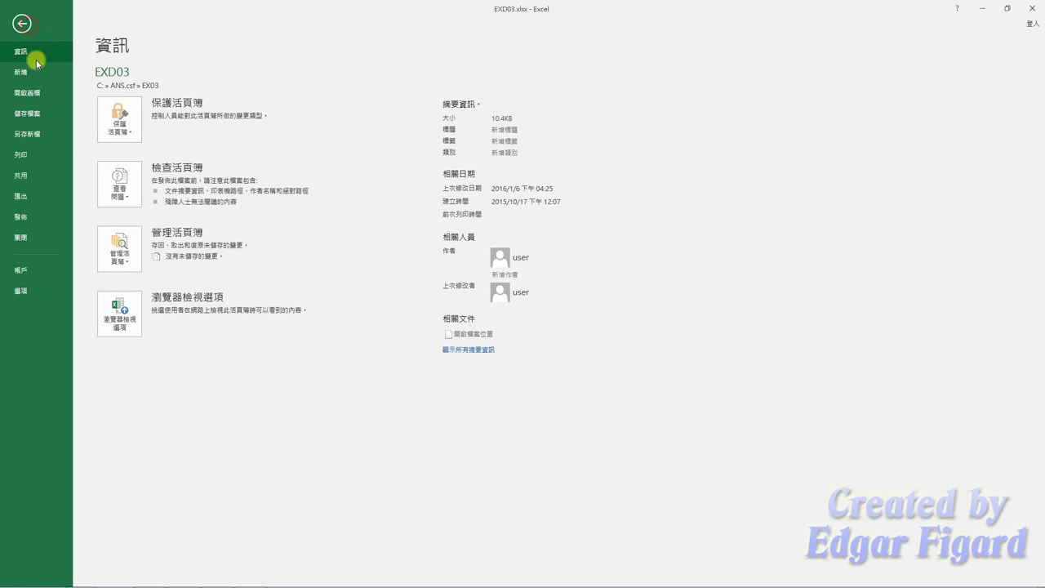
{"action": "left_click", "coordinate": [30, 135]}
{"action": "left_click", "coordinate": [329, 101]}
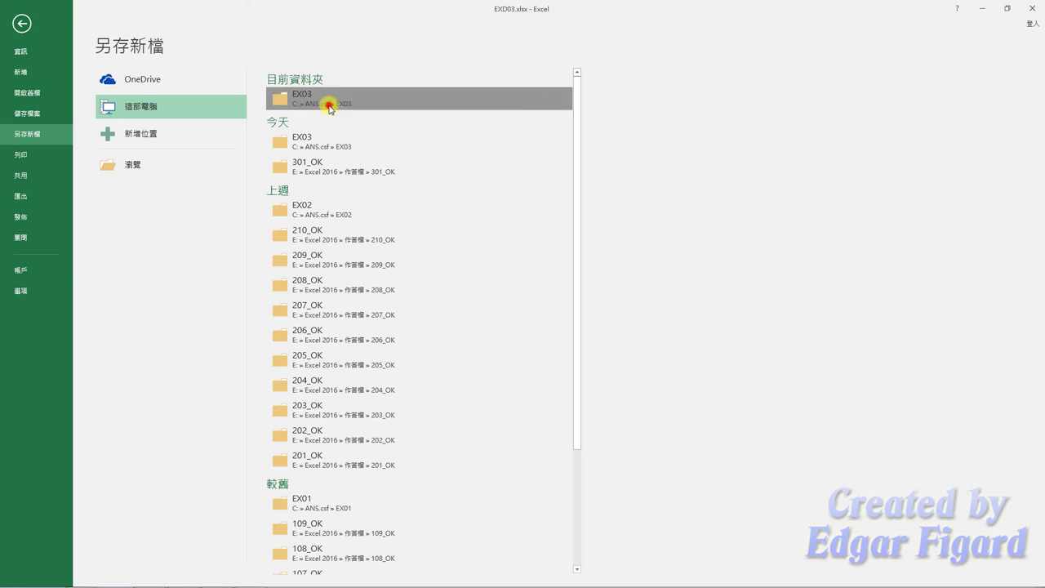
{"action": "left_click", "coordinate": [86, 184]}
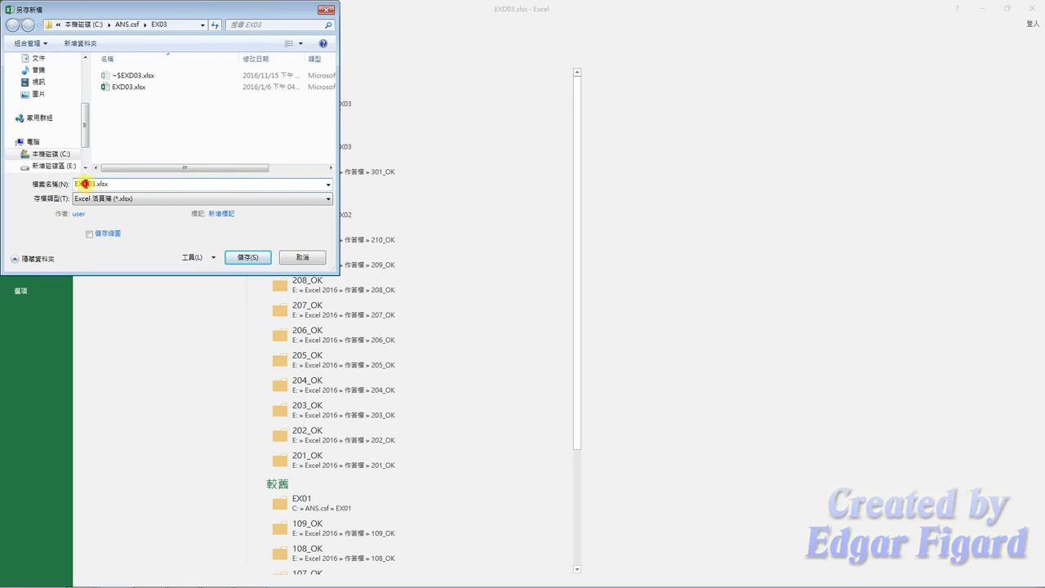
{"action": "key", "text": "BackSpace"}
{"action": "type", "text": "a"}
{"action": "left_click", "coordinate": [253, 258]}
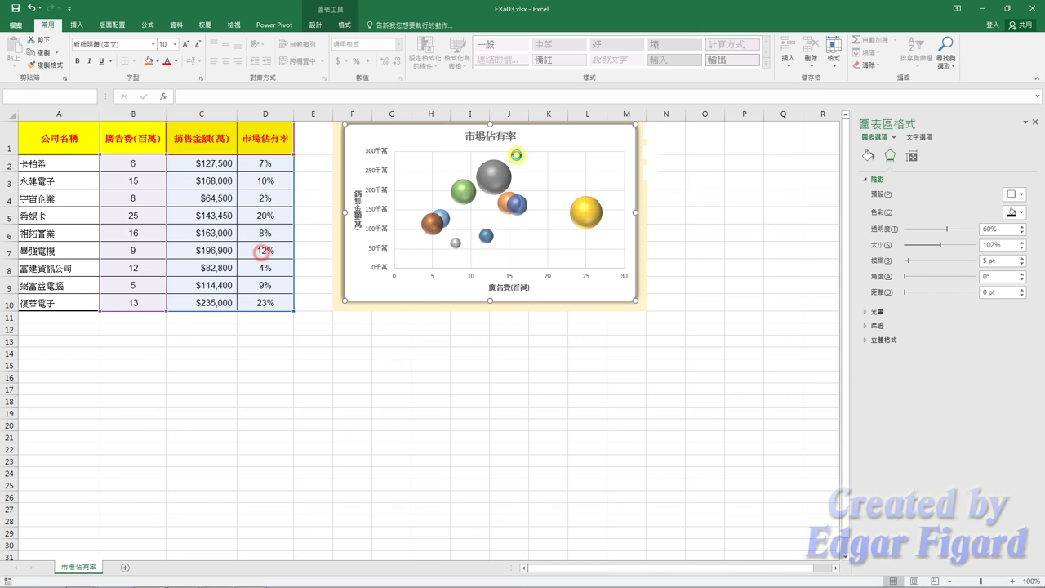
Step: Close Excel and grade question 301 on TQC's 術科評分 page
{"action": "left_click", "coordinate": [1032, 7]}
{"action": "left_click", "coordinate": [1001, 9]}
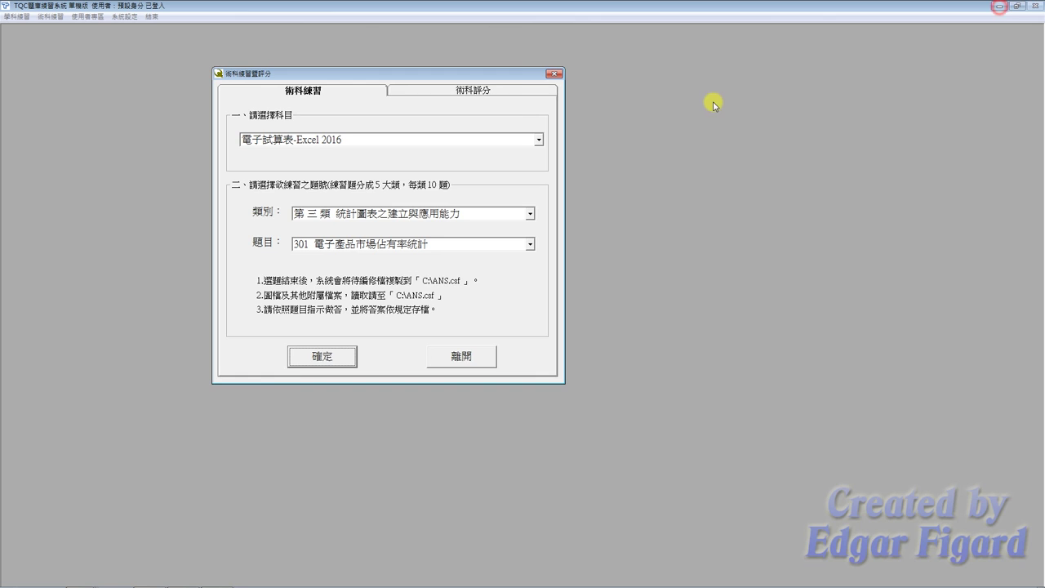
{"action": "left_click", "coordinate": [514, 91]}
{"action": "left_click", "coordinate": [342, 358]}
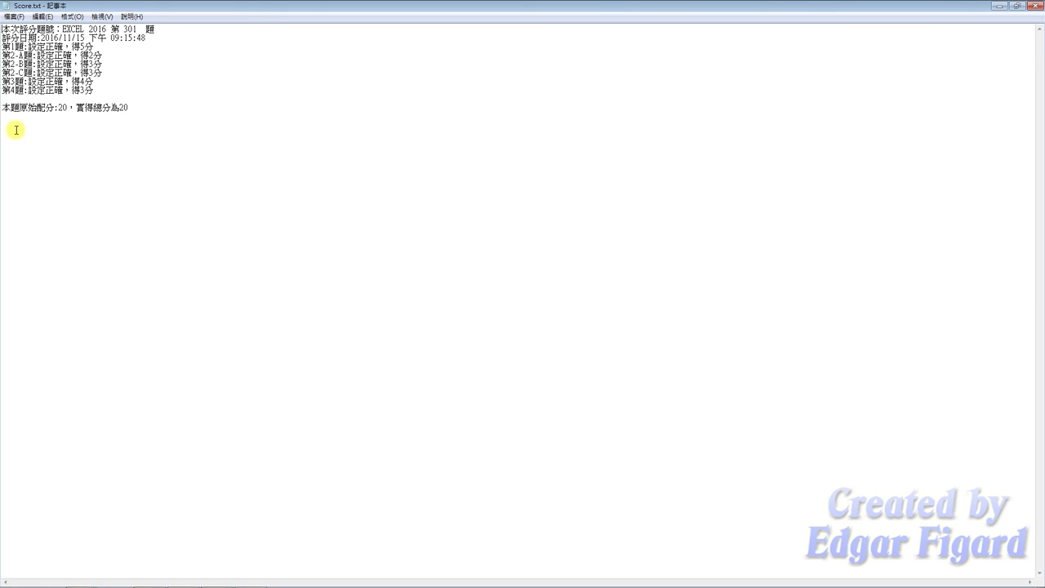
Step: Highlight the last line of Score.txt showing the total of 20 out of 20 points
{"action": "left_click_drag", "start_coordinate": [5, 106], "coordinate": [135, 106]}
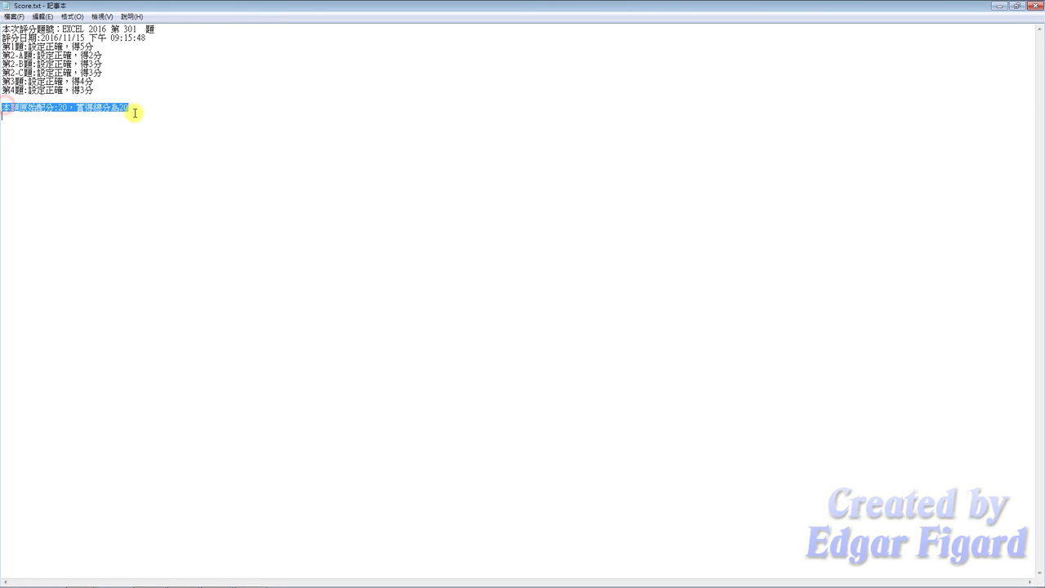